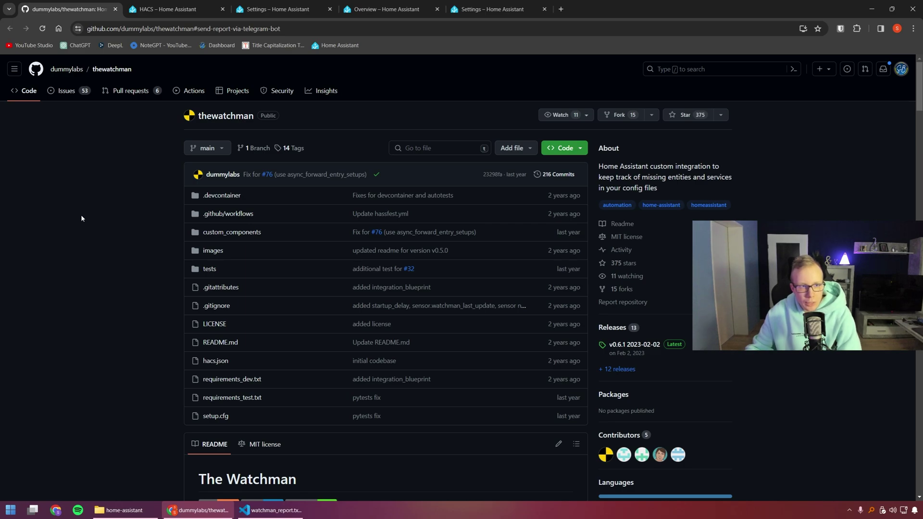
- Scroll the Watchman README down to its introduction and Quick start HACS installation steps
{"action": "scroll", "coordinate": [81, 219], "scroll_direction": "down", "scroll_amount": 6}
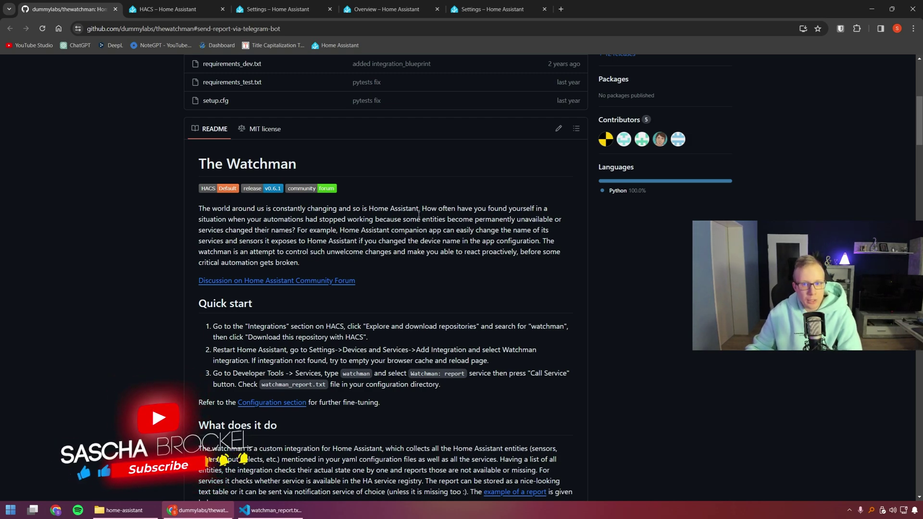
{"action": "scroll", "coordinate": [418, 216], "scroll_direction": "down", "scroll_amount": 1}
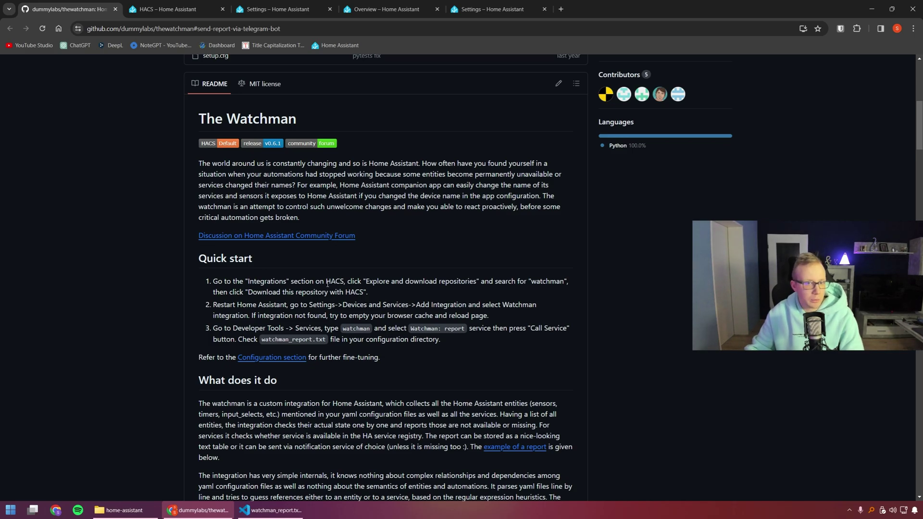
- Scroll past the Configuration options table to the Telegram bot report and watchman.report service sections
{"action": "scroll", "coordinate": [310, 303], "scroll_direction": "down", "scroll_amount": 8}
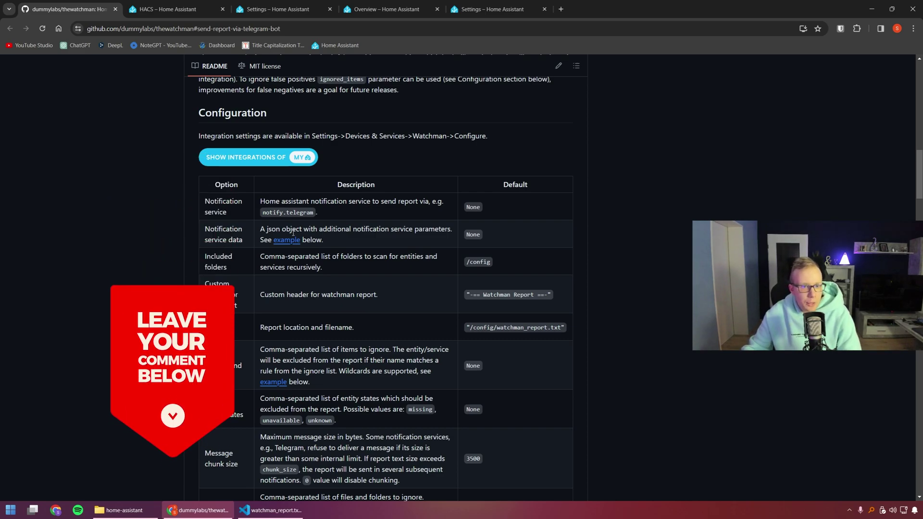
{"action": "scroll", "coordinate": [295, 267], "scroll_direction": "down", "scroll_amount": 1}
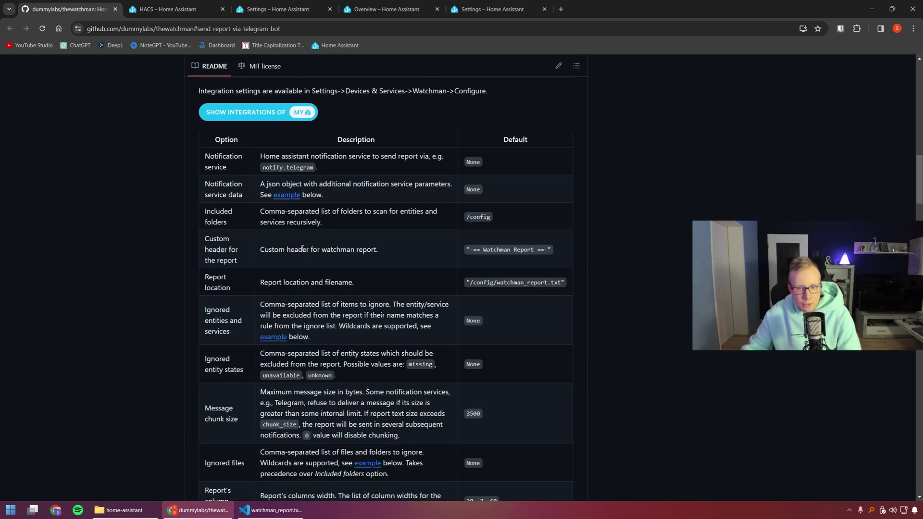
{"action": "scroll", "coordinate": [300, 248], "scroll_direction": "down", "scroll_amount": 1}
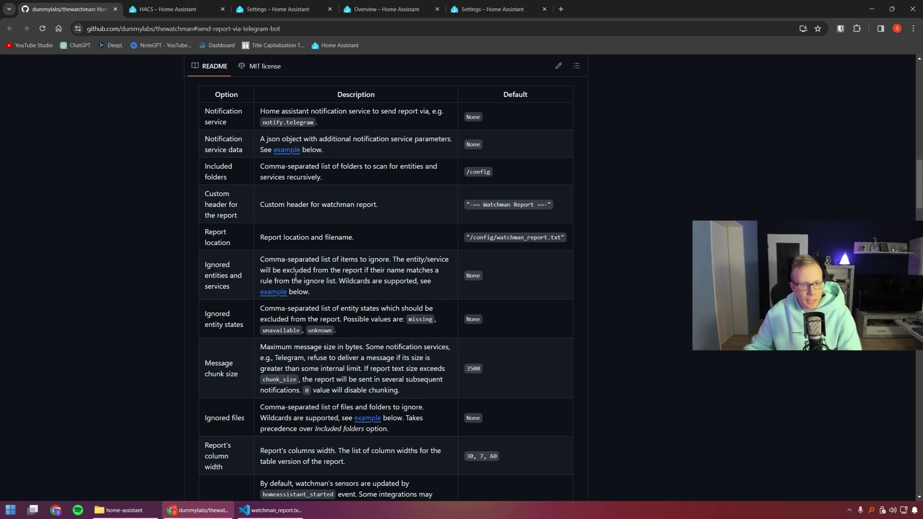
{"action": "scroll", "coordinate": [303, 303], "scroll_direction": "down", "scroll_amount": 1}
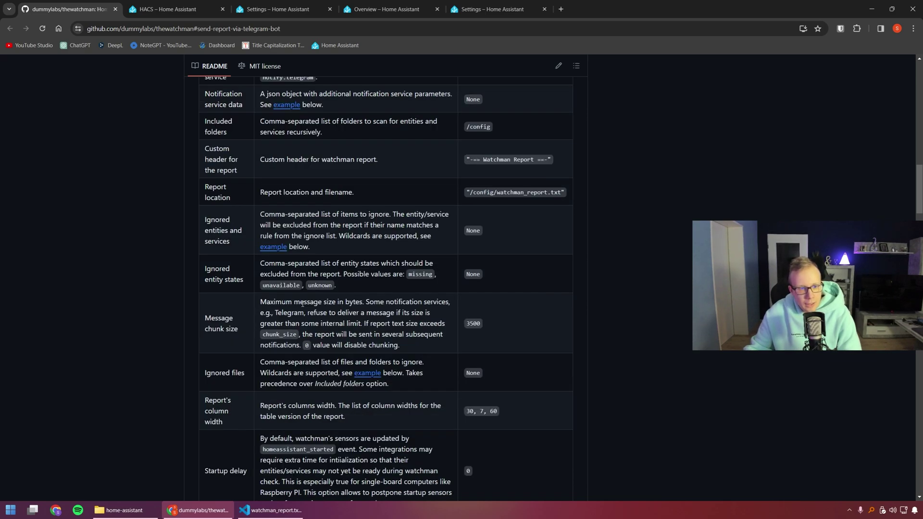
{"action": "scroll", "coordinate": [302, 304], "scroll_direction": "down", "scroll_amount": 1}
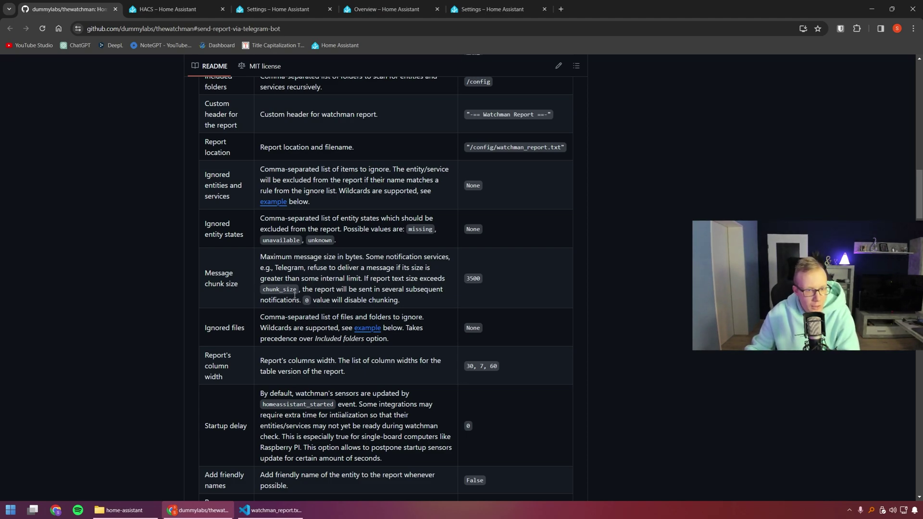
{"action": "scroll", "coordinate": [332, 336], "scroll_direction": "down", "scroll_amount": 10}
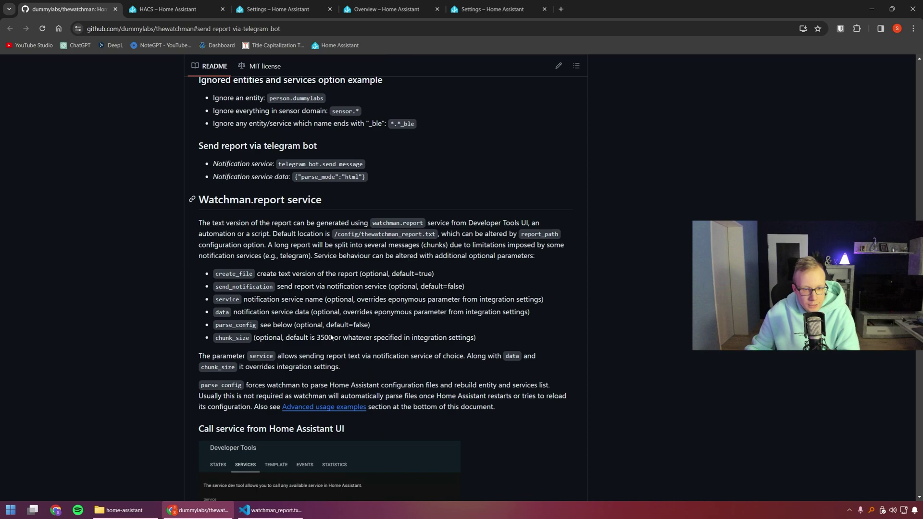
- Scroll to the extra notification parameters example and highlight its data lines
{"action": "scroll", "coordinate": [331, 336], "scroll_direction": "down", "scroll_amount": 3}
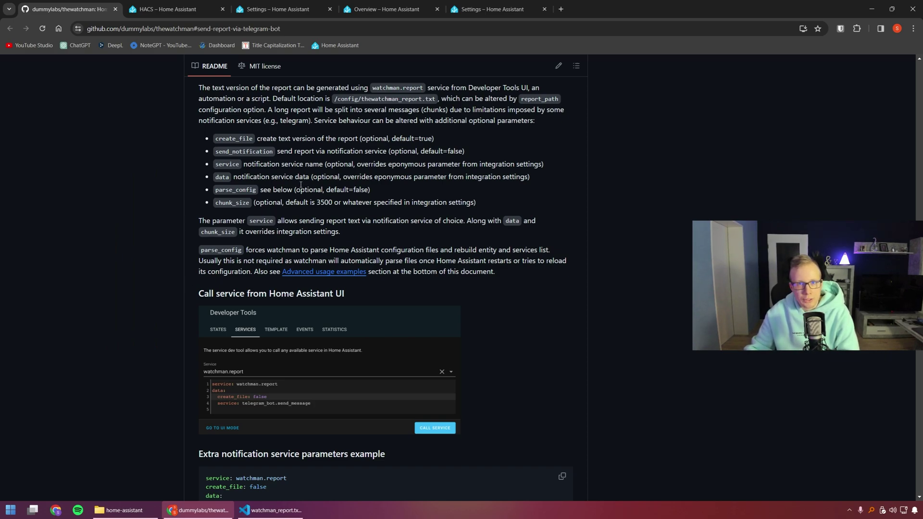
{"action": "scroll", "coordinate": [301, 185], "scroll_direction": "down", "scroll_amount": 3}
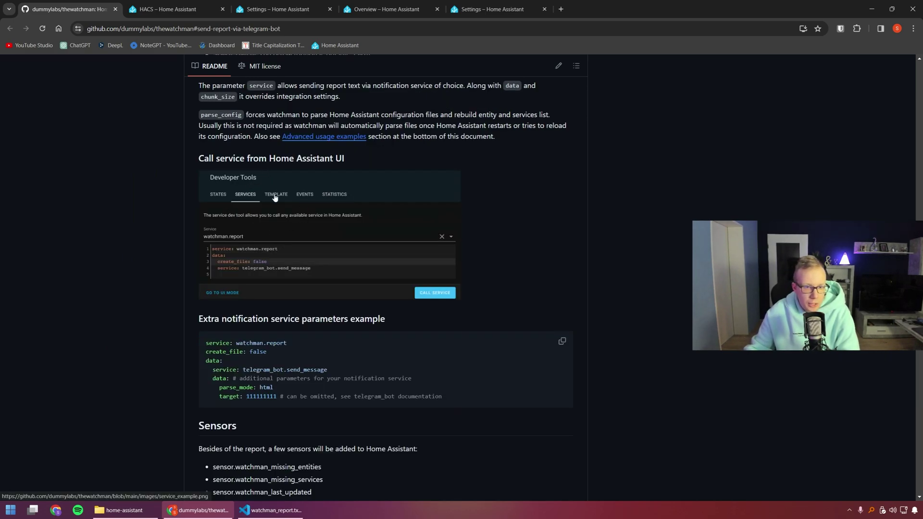
{"action": "scroll", "coordinate": [288, 344], "scroll_direction": "down", "scroll_amount": 1}
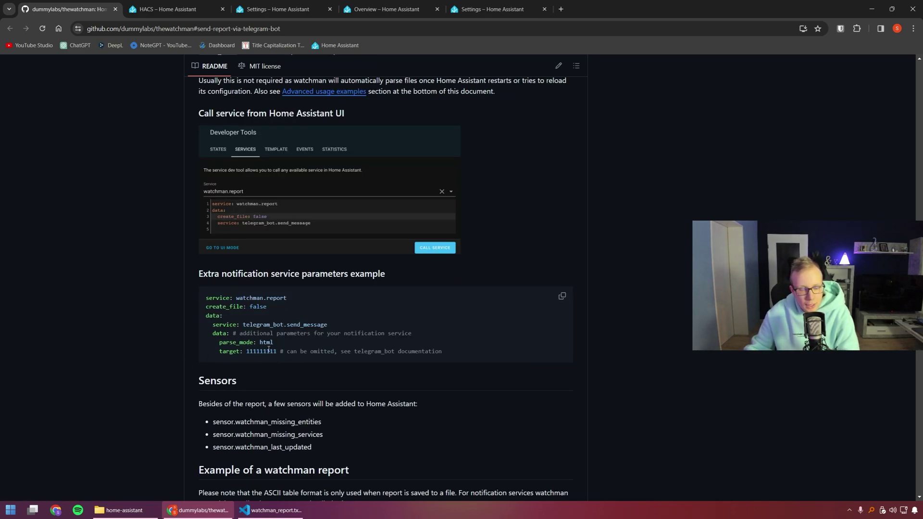
{"action": "left_click_drag", "start_coordinate": [443, 356], "coordinate": [206, 315]}
{"action": "left_click", "coordinate": [311, 325]}
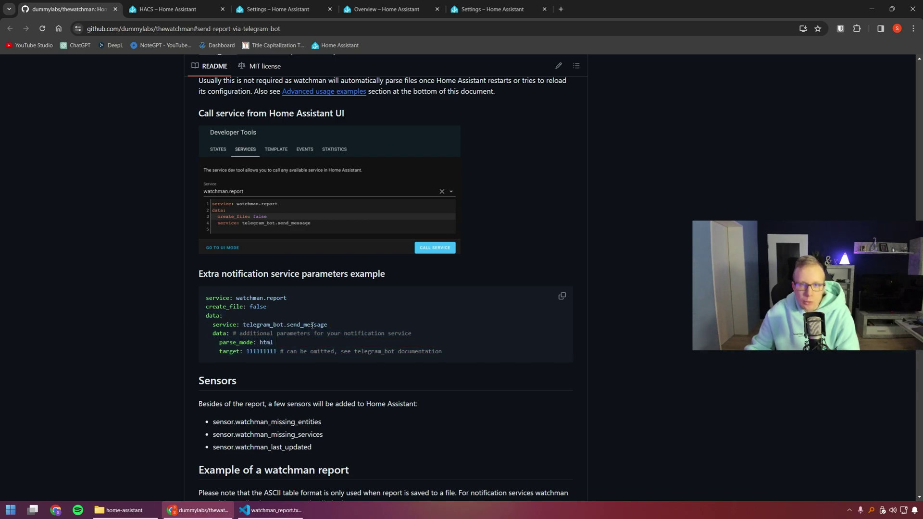
{"action": "left_click_drag", "start_coordinate": [451, 350], "coordinate": [179, 323]}
{"action": "left_click", "coordinate": [271, 323]}
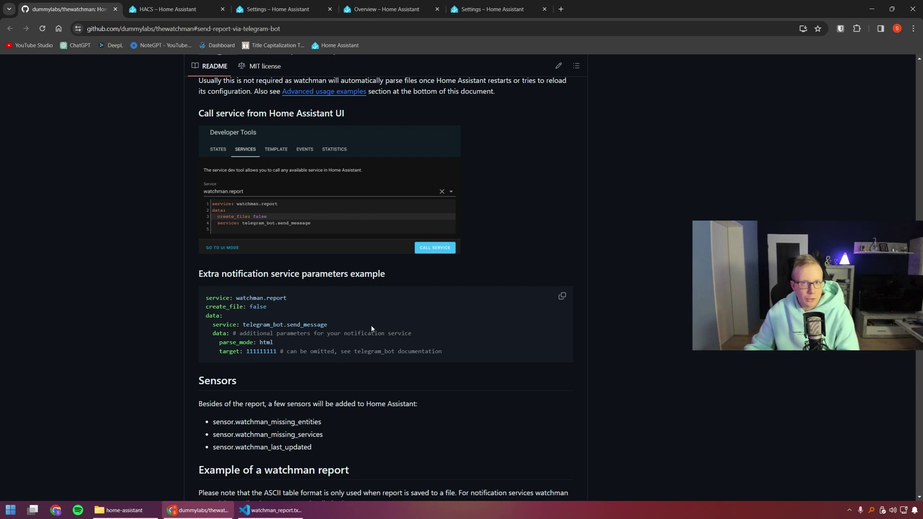
- Look over the sample Watchman report, then switch to the home-assistant config folder in File Explorer
{"action": "scroll", "coordinate": [372, 328], "scroll_direction": "down", "scroll_amount": 8}
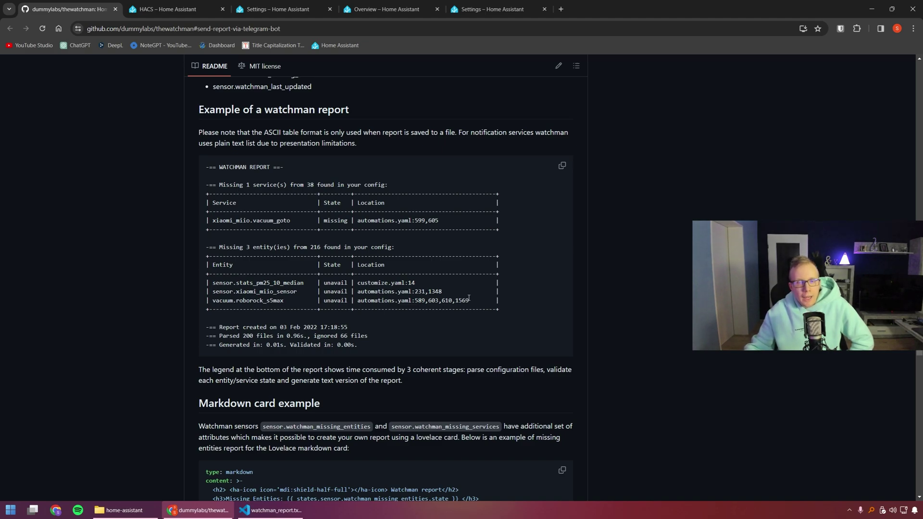
{"action": "double_click", "coordinate": [439, 294]}
{"action": "left_click", "coordinate": [450, 292]}
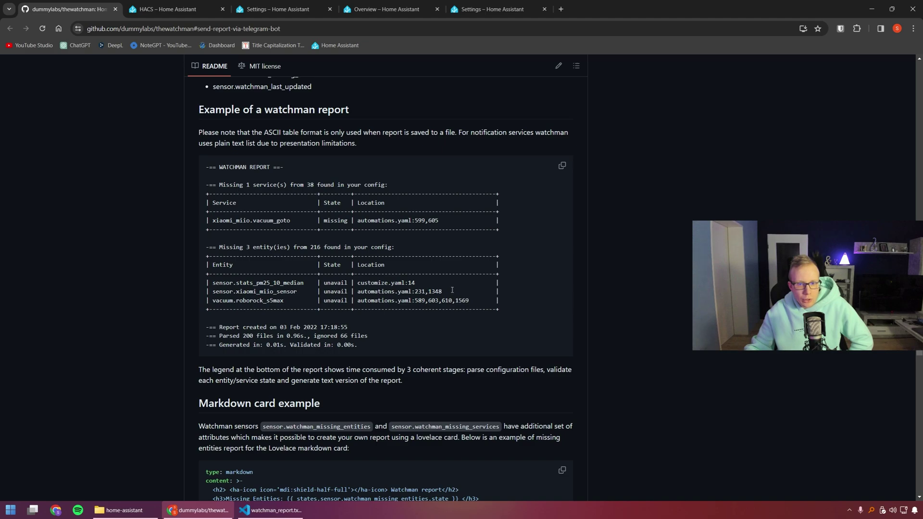
{"action": "left_click", "coordinate": [124, 510]}
{"action": "scroll", "coordinate": [214, 376], "scroll_direction": "up", "scroll_amount": 1}
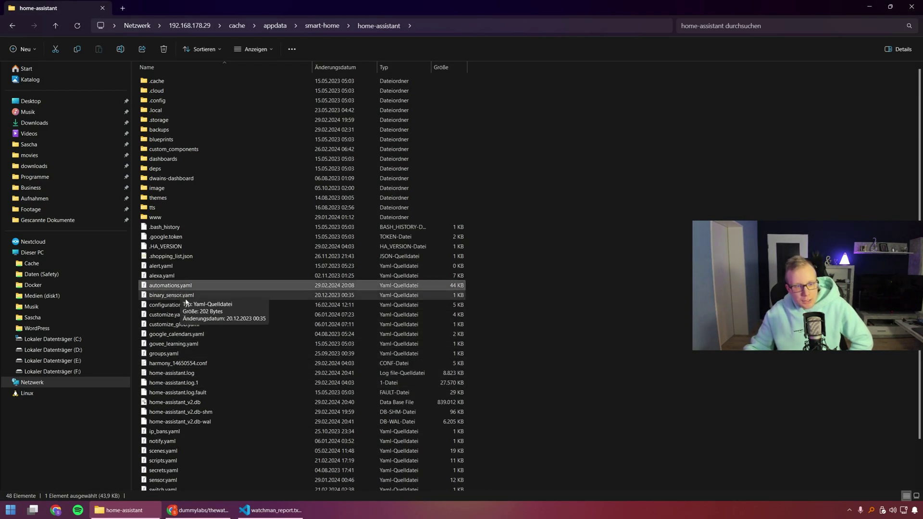
- Clear the file selection in the home-assistant folder and go back to the Watchman README in Chrome
{"action": "left_click", "coordinate": [556, 308]}
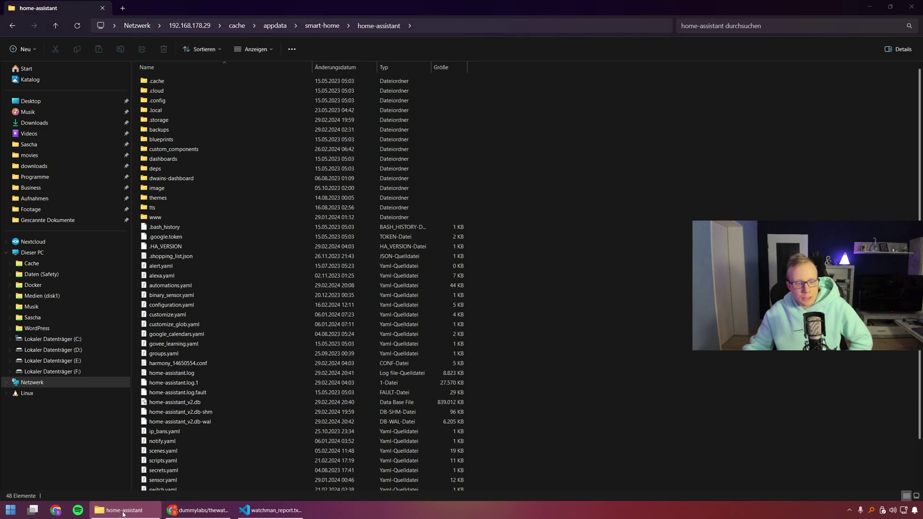
{"action": "left_click", "coordinate": [197, 510]}
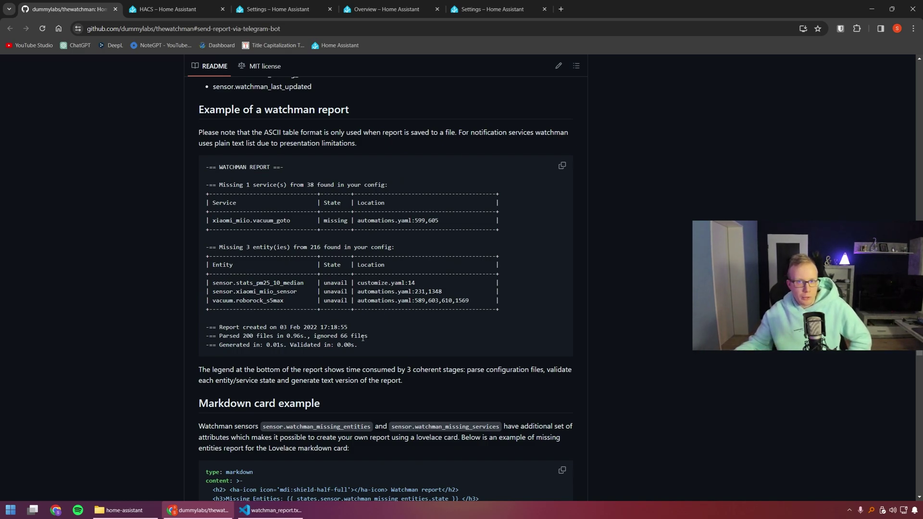
- Scroll through the Markdown card and advanced Telegram usage examples, then back up to the repository header
{"action": "scroll", "coordinate": [363, 338], "scroll_direction": "down", "scroll_amount": 5}
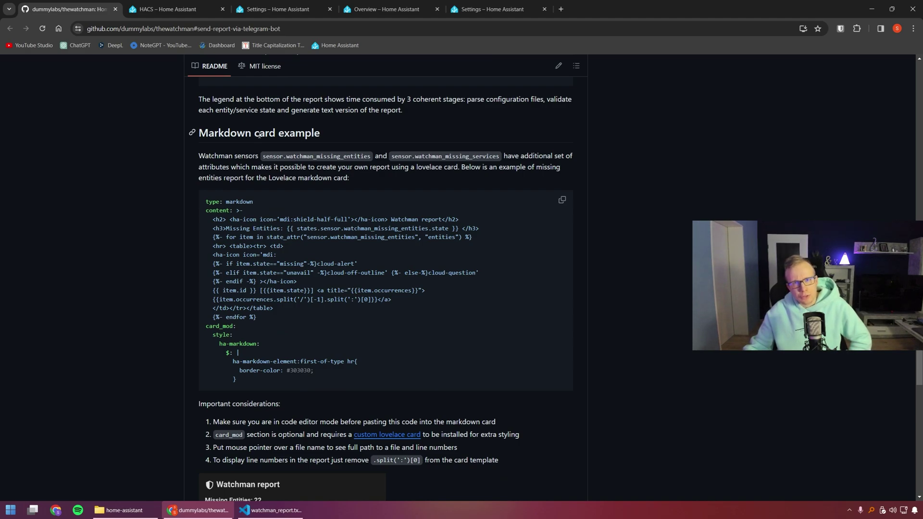
{"action": "scroll", "coordinate": [257, 202], "scroll_direction": "down", "scroll_amount": 4}
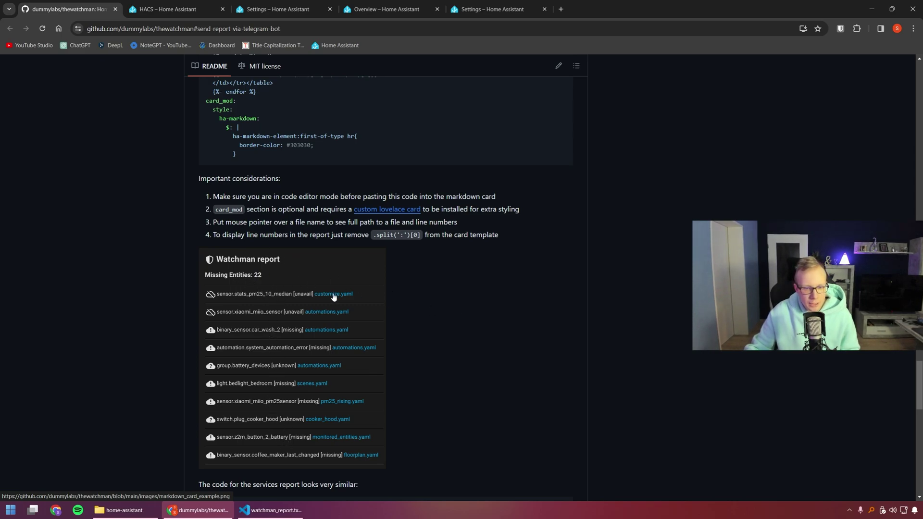
{"action": "scroll", "coordinate": [436, 288], "scroll_direction": "down", "scroll_amount": 1}
{"action": "scroll", "coordinate": [436, 288], "scroll_direction": "down", "scroll_amount": 3}
{"action": "scroll", "coordinate": [436, 291], "scroll_direction": "down", "scroll_amount": 6}
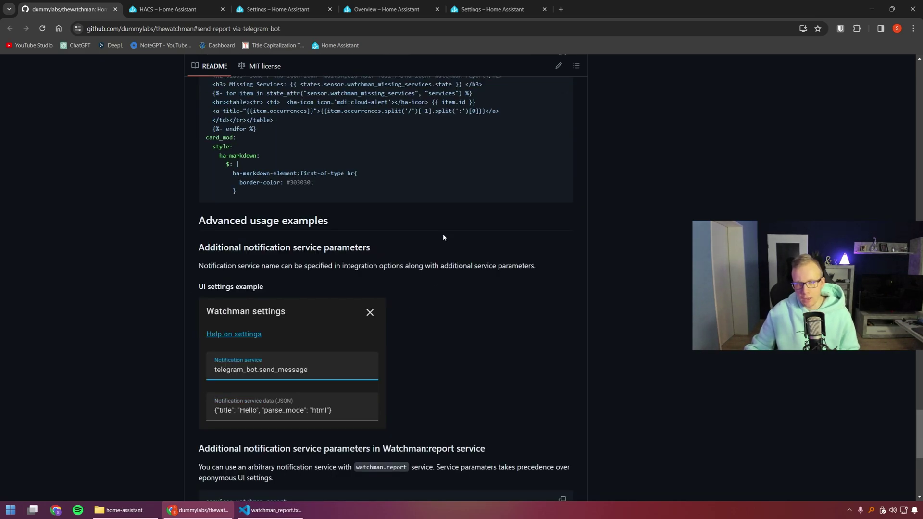
{"action": "scroll", "coordinate": [430, 215], "scroll_direction": "down", "scroll_amount": 4}
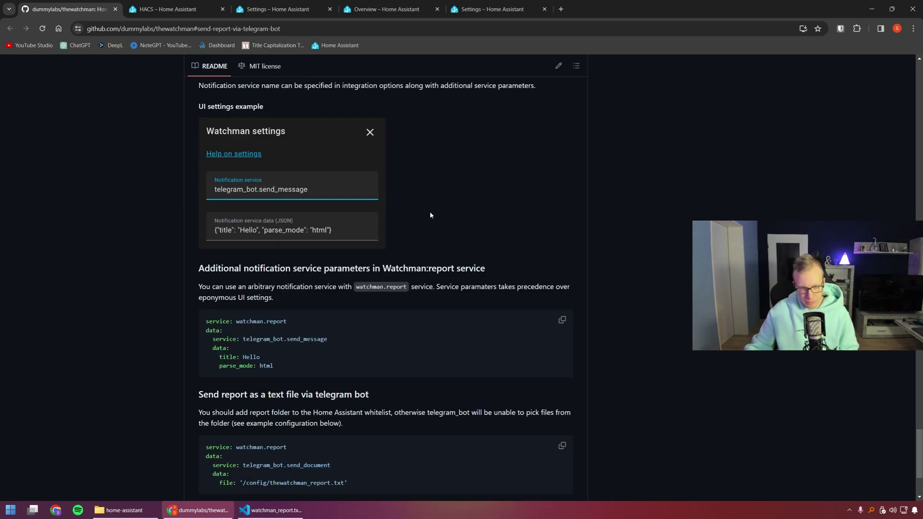
{"action": "scroll", "coordinate": [430, 218], "scroll_direction": "down", "scroll_amount": 3}
{"action": "scroll", "coordinate": [430, 217], "scroll_direction": "up", "scroll_amount": 15}
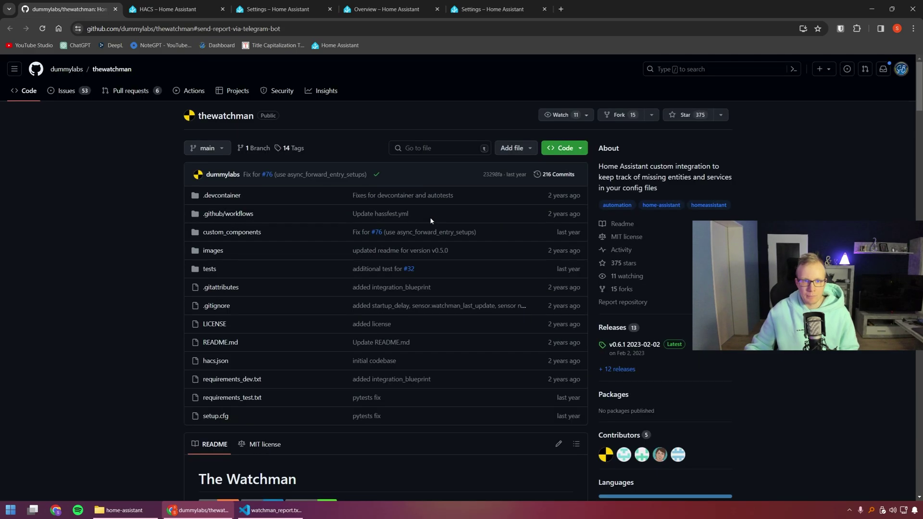
- Find Watchman in the HACS store by searching 'man', then switch to the Integrations settings tab
{"action": "key", "text": "ctrl+Tab"}
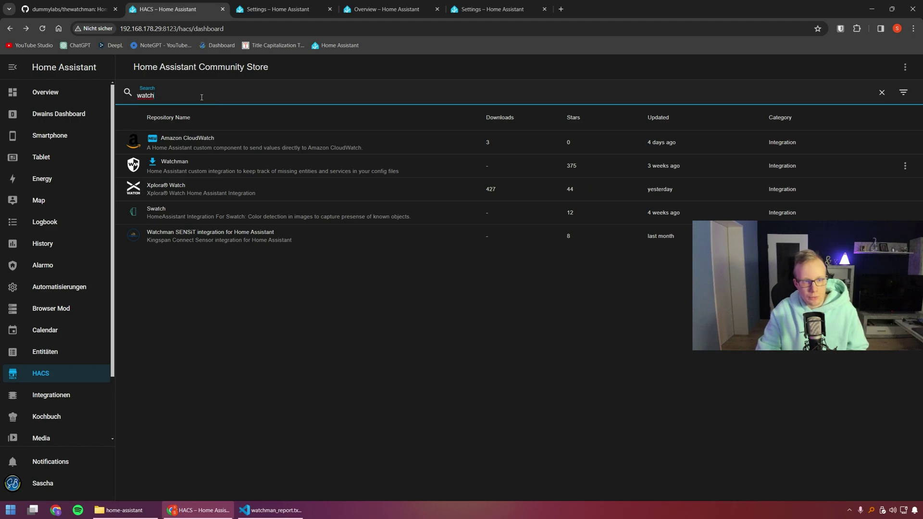
{"action": "type", "text": "man"}
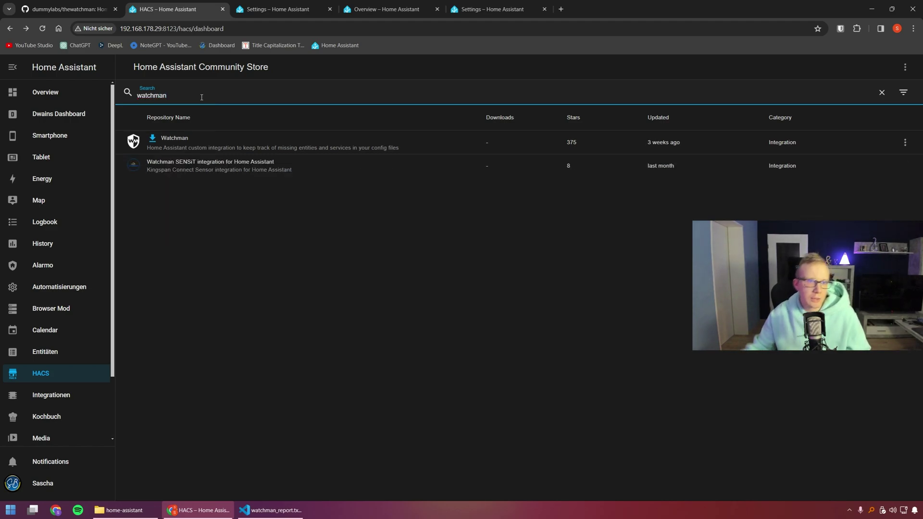
{"action": "left_click", "coordinate": [266, 149]}
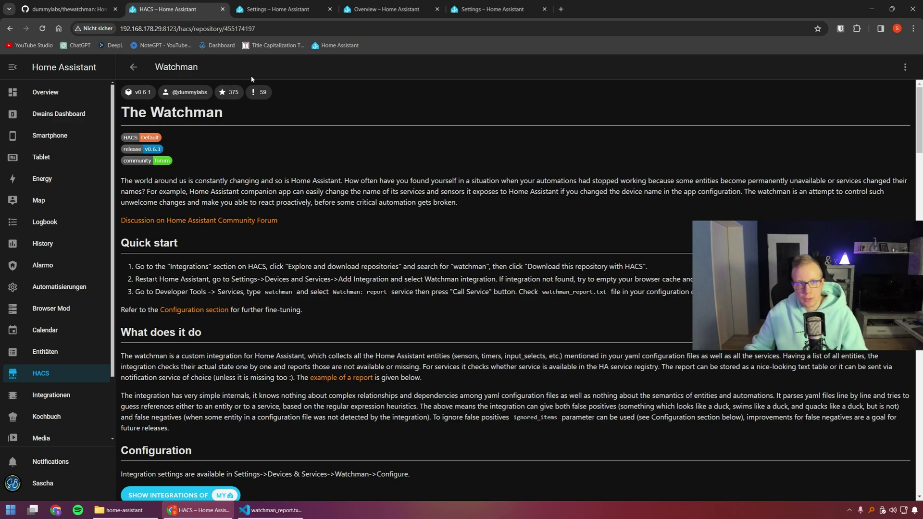
{"action": "left_click", "coordinate": [271, 10]}
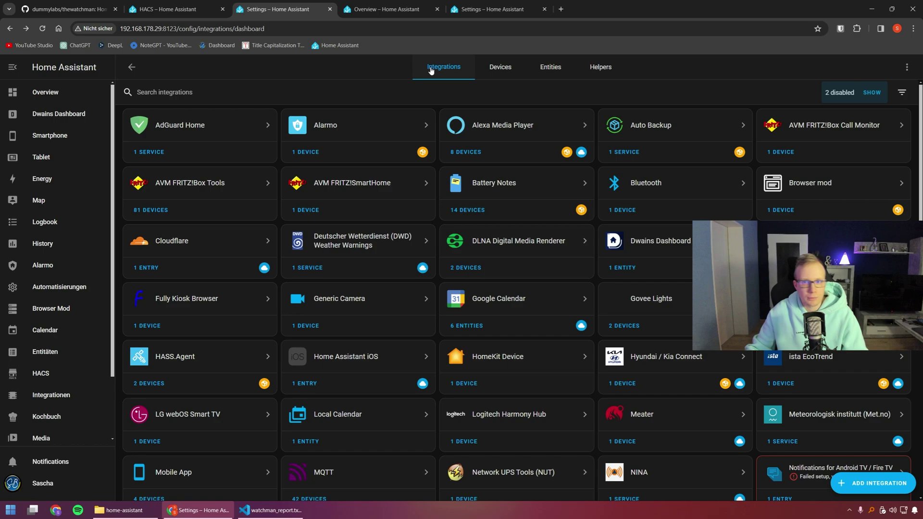
- Try adding the 'watchman' integration, dismiss the single-instance notice, and open the existing Watchman card
{"action": "left_click", "coordinate": [858, 487]}
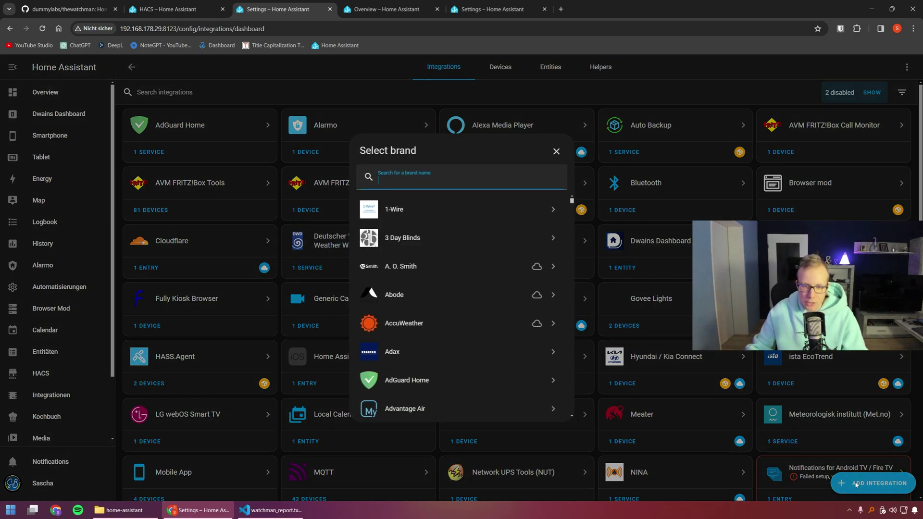
{"action": "type", "text": "watchman"}
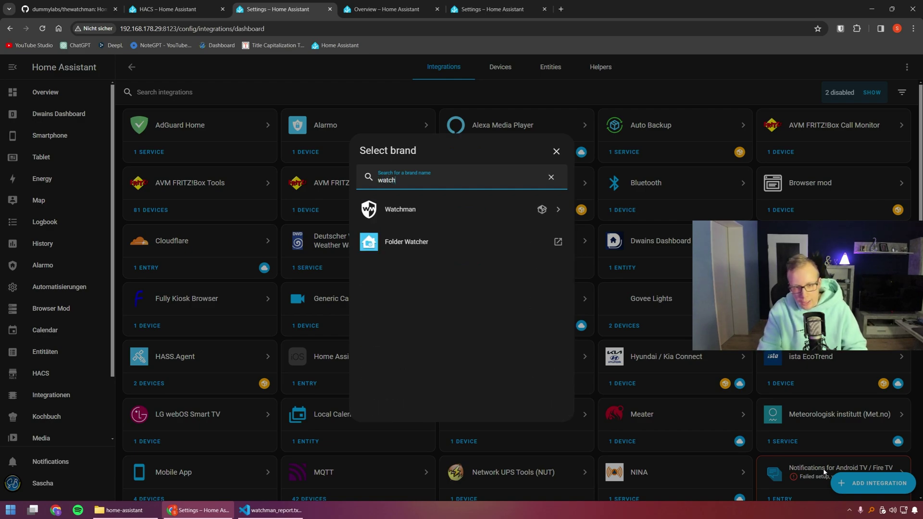
{"action": "left_click", "coordinate": [457, 209]}
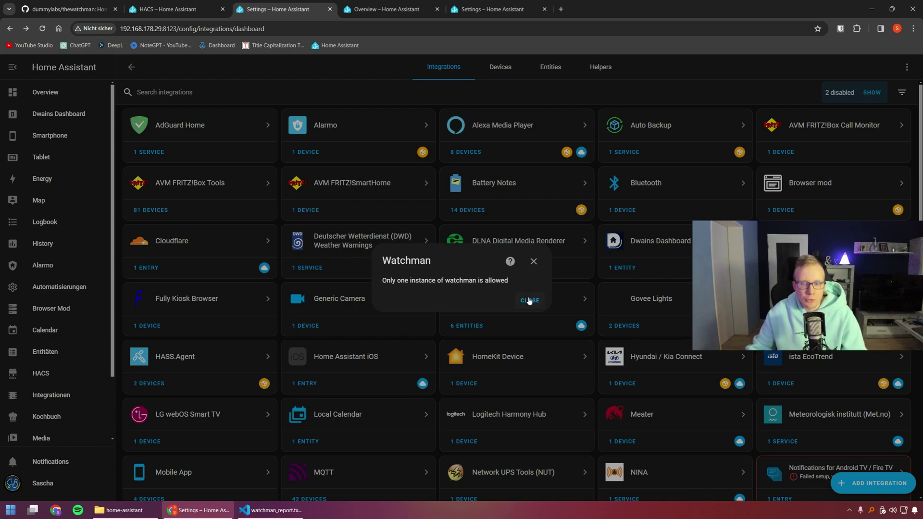
{"action": "left_click", "coordinate": [529, 301]}
{"action": "scroll", "coordinate": [529, 301], "scroll_direction": "down", "scroll_amount": 10}
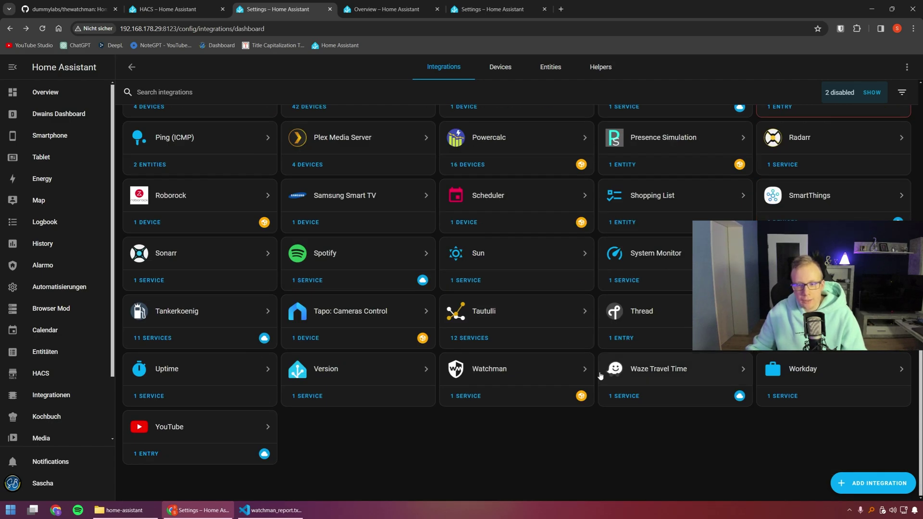
{"action": "left_click", "coordinate": [566, 371]}
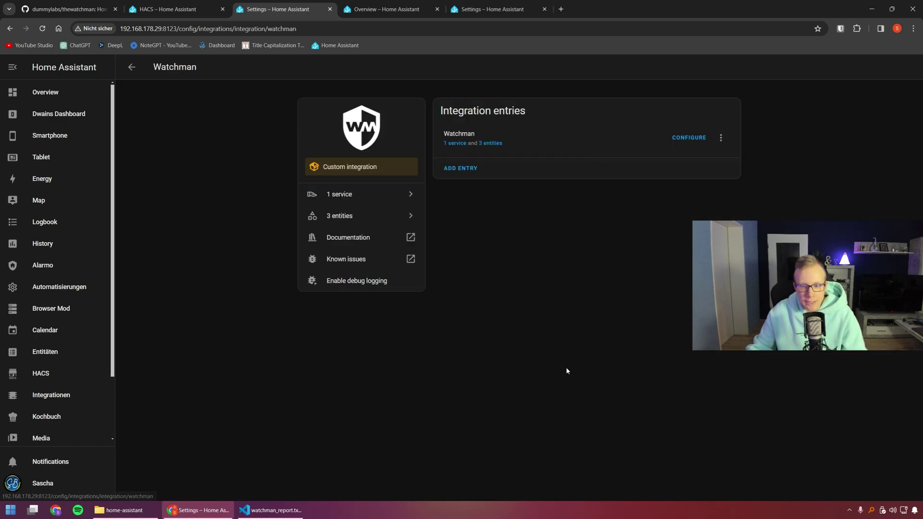
- Open the Watchman integration's options and check the /config Included folders value
{"action": "left_click", "coordinate": [687, 140]}
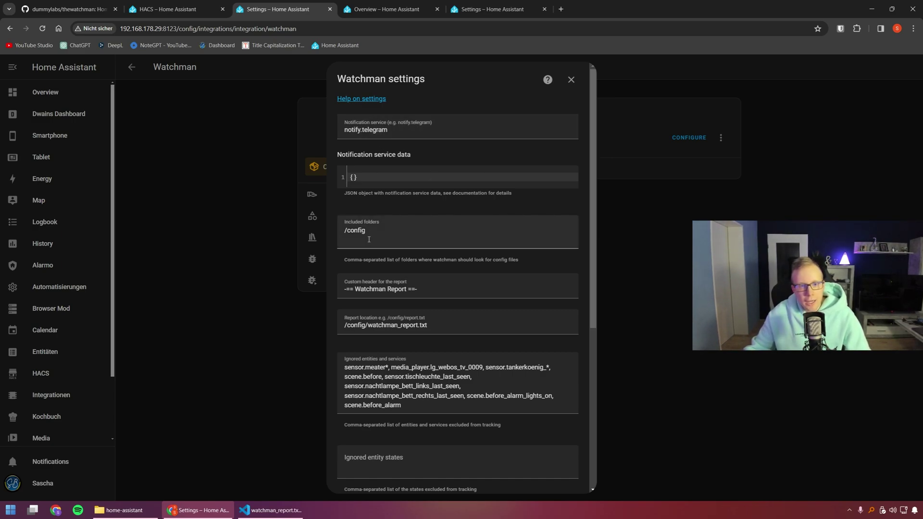
{"action": "left_click_drag", "start_coordinate": [375, 235], "coordinate": [339, 235]}
{"action": "left_click", "coordinate": [399, 234]}
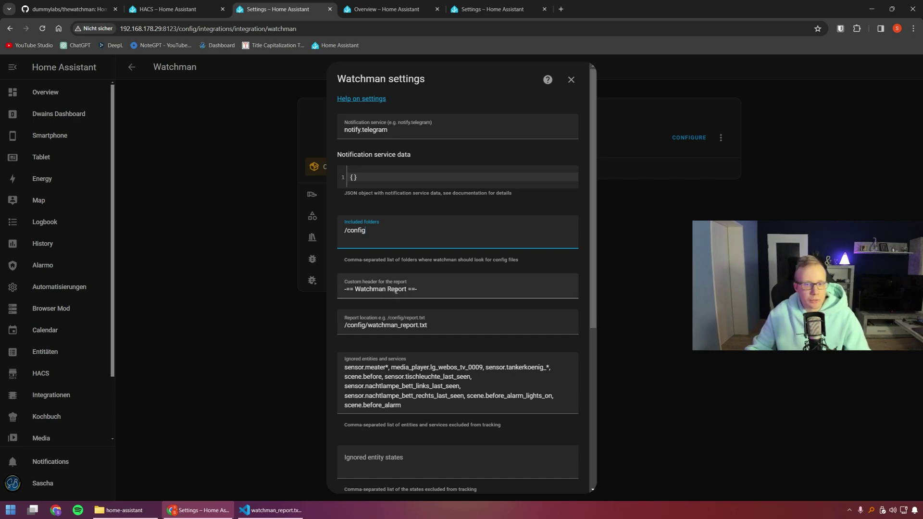
- Switch to the home-assistant folder in File Explorer and locate watchman_report.txt
{"action": "left_click", "coordinate": [124, 510]}
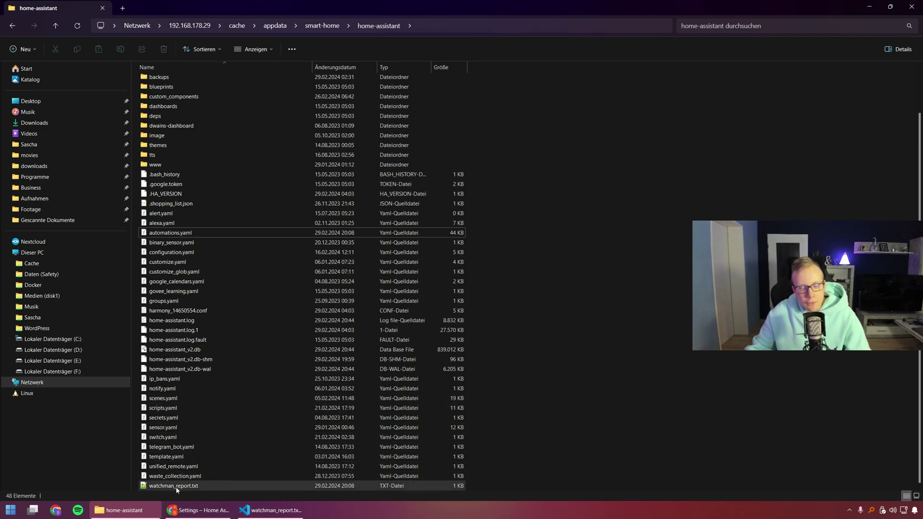
{"action": "scroll", "coordinate": [227, 294], "scroll_direction": "up", "scroll_amount": 2}
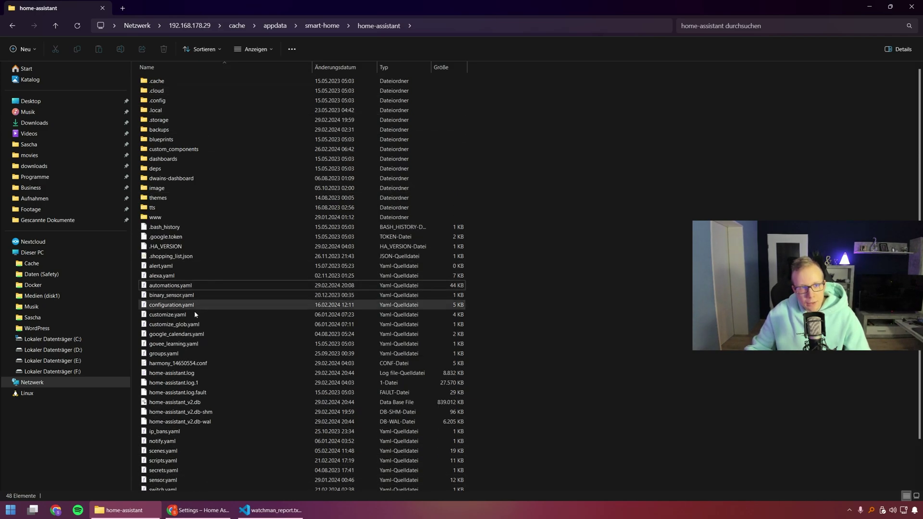
{"action": "scroll", "coordinate": [298, 81], "scroll_direction": "down", "scroll_amount": 2}
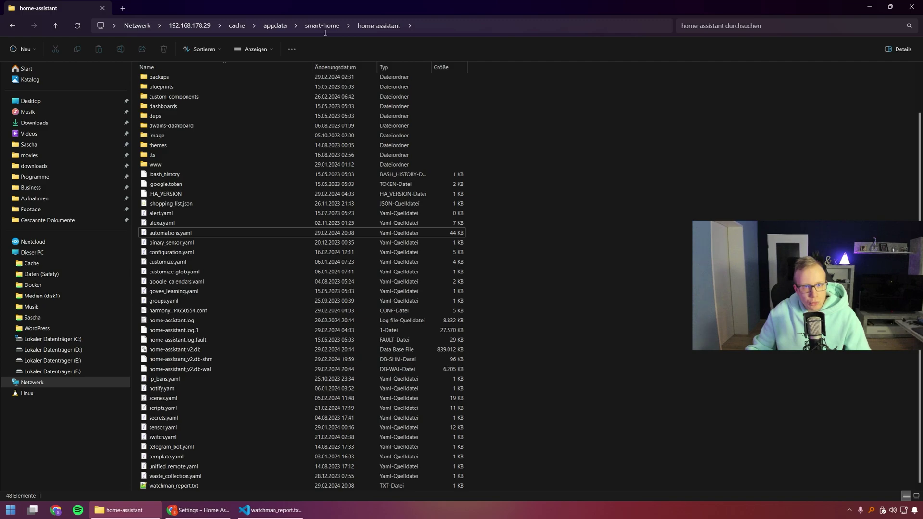
{"action": "scroll", "coordinate": [285, 357], "scroll_direction": "up", "scroll_amount": 2}
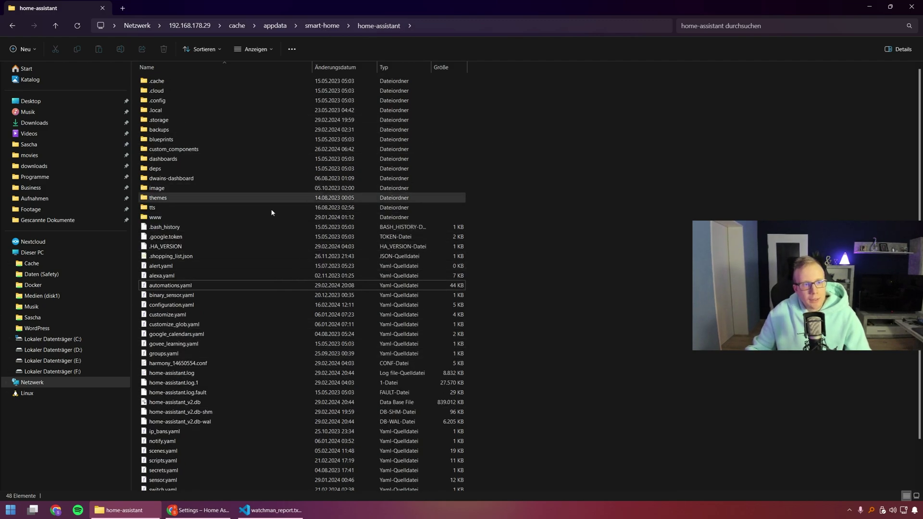
- Minimize File Explorer, scroll the Watchman options dialog, and bring watchman_report.txt up in VS Code
{"action": "left_click", "coordinate": [869, 8]}
{"action": "scroll", "coordinate": [421, 308], "scroll_direction": "down", "scroll_amount": 2}
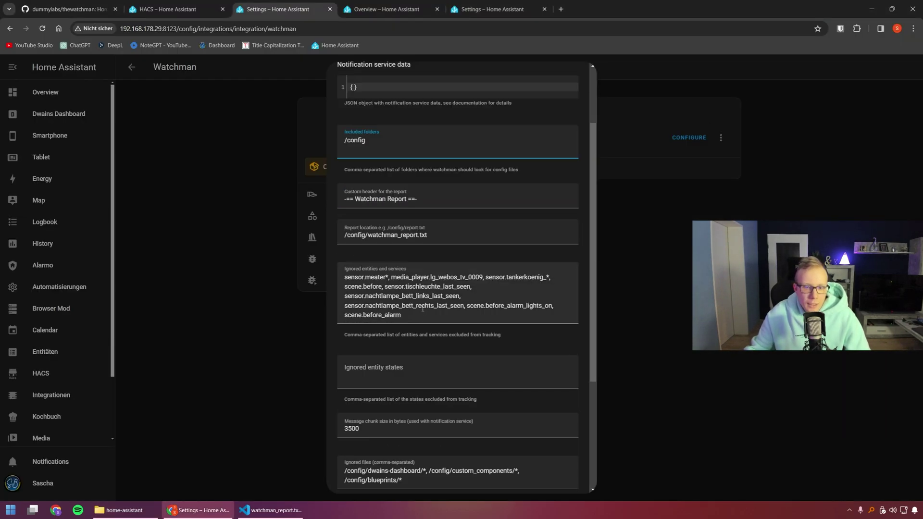
{"action": "scroll", "coordinate": [397, 301], "scroll_direction": "down", "scroll_amount": 1}
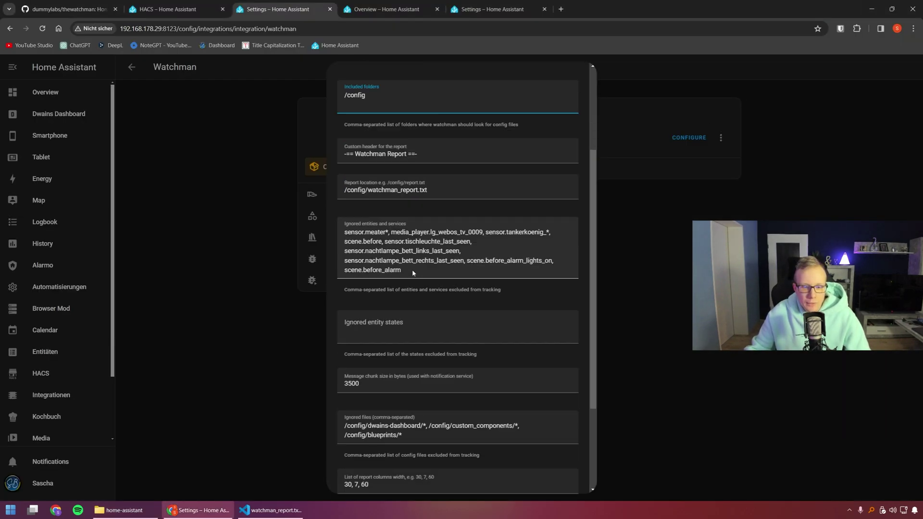
{"action": "left_click", "coordinate": [285, 511]}
- Read watchman_report.txt, highlighting the missing notify.fire_tv_papa service, then Alt+Tab back to Chrome
{"action": "left_click", "coordinate": [300, 402]}
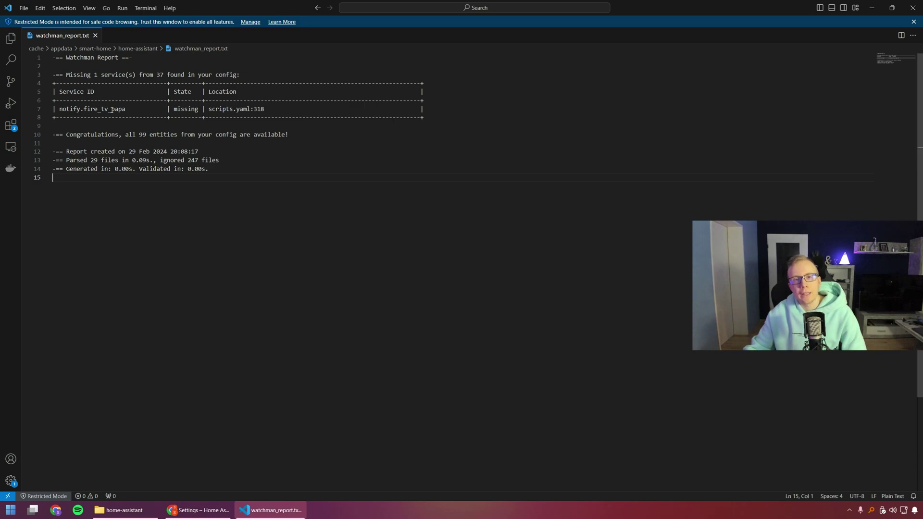
{"action": "double_click", "coordinate": [112, 109]}
{"action": "left_click", "coordinate": [111, 109]}
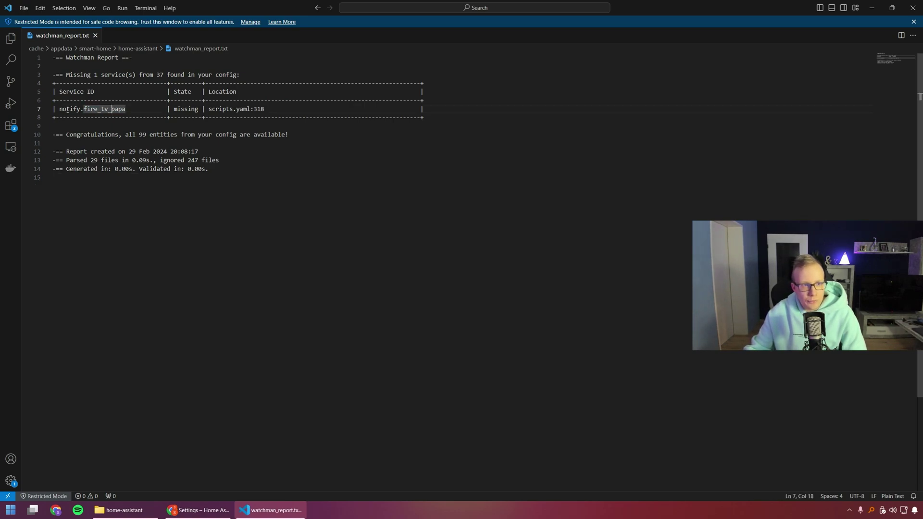
{"action": "left_click", "coordinate": [270, 312]}
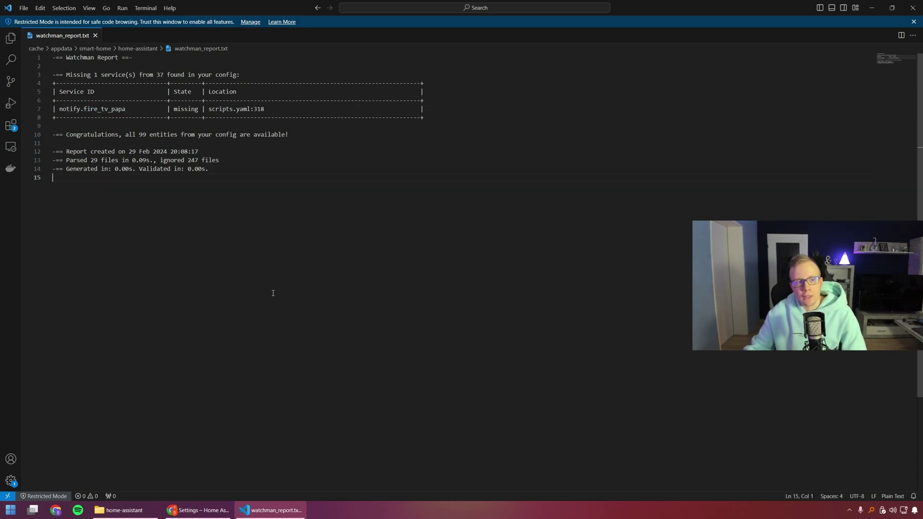
{"action": "double_click", "coordinate": [96, 109]}
{"action": "left_click", "coordinate": [150, 222]}
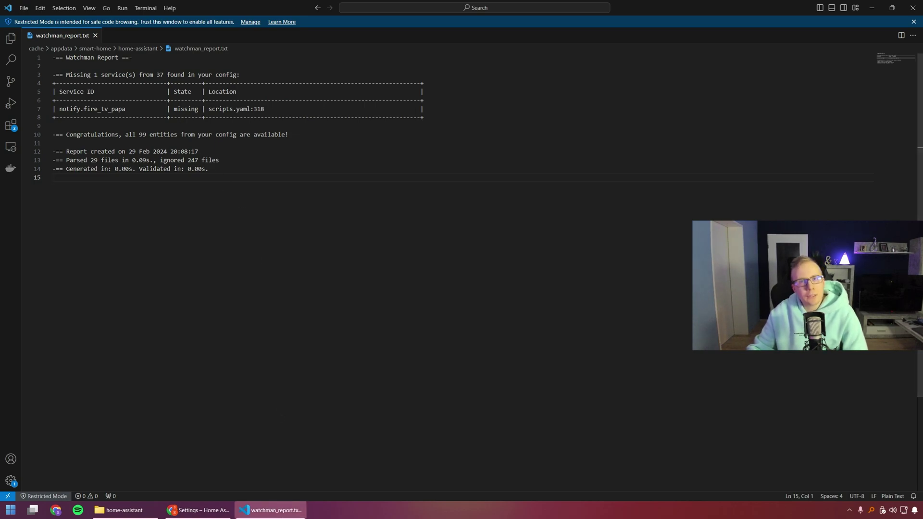
{"action": "key", "text": "alt+Tab"}
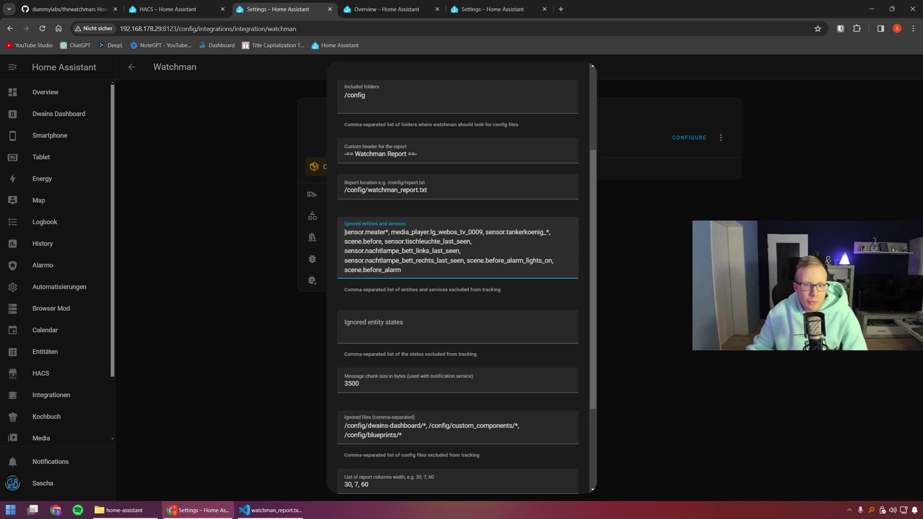
- Review the ignored entities (sensor.meater*, sensor.tankerkoenig_*) and the ignored entity states setting
{"action": "left_click_drag", "start_coordinate": [345, 233], "coordinate": [389, 234]}
{"action": "key", "text": "Down"}
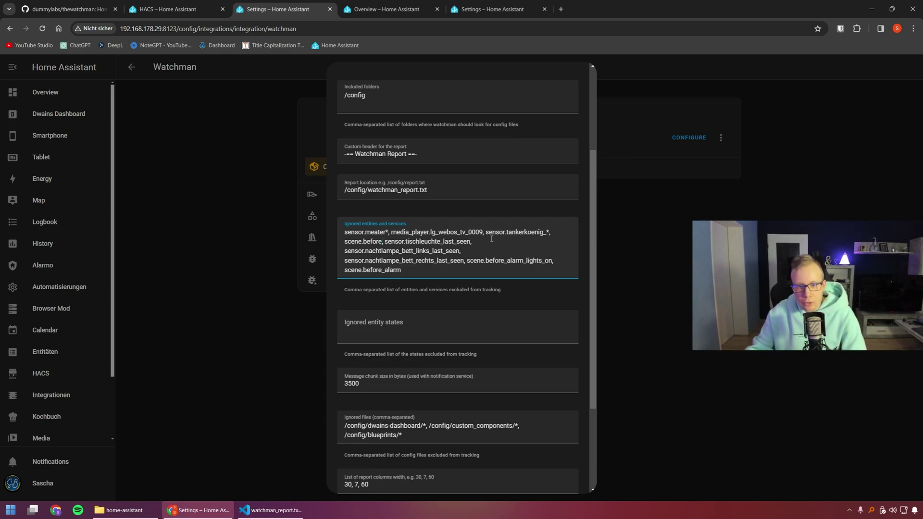
{"action": "left_click_drag", "start_coordinate": [487, 232], "coordinate": [551, 233]}
{"action": "left_click", "coordinate": [533, 242]}
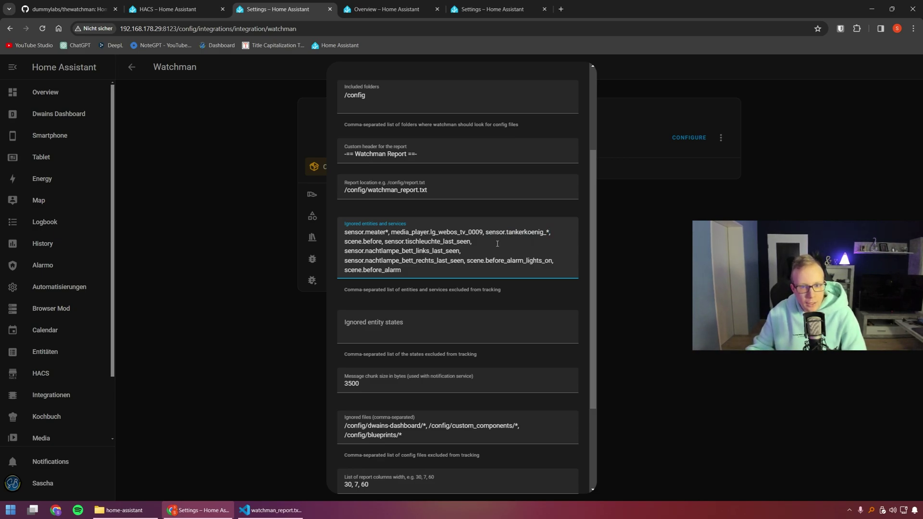
{"action": "scroll", "coordinate": [478, 240], "scroll_direction": "down", "scroll_amount": 1}
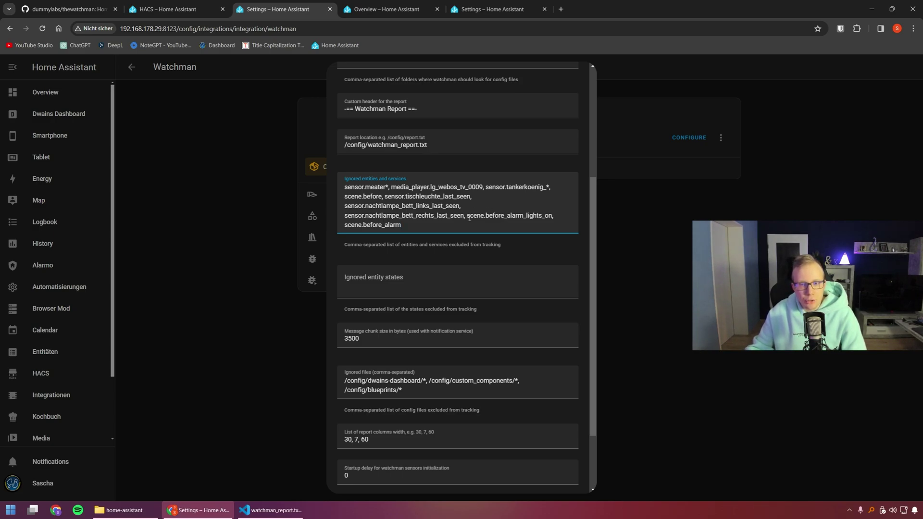
{"action": "left_click", "coordinate": [494, 216]}
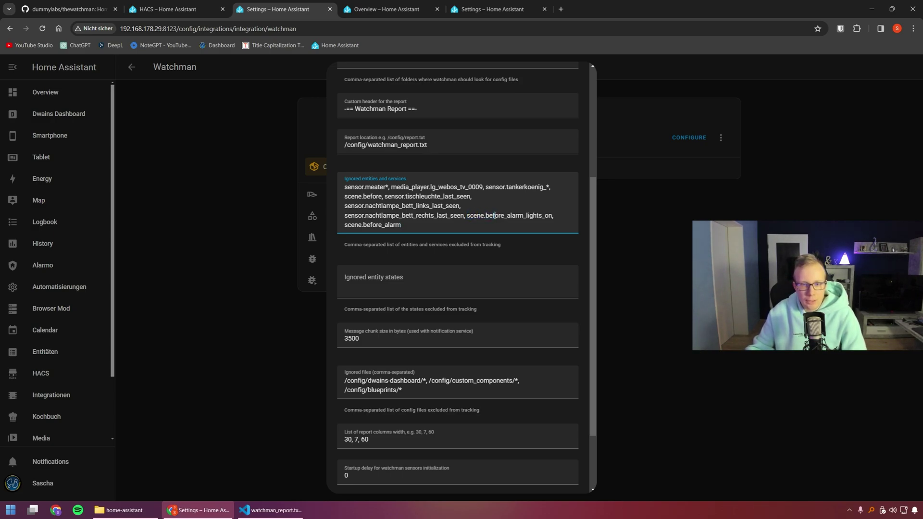
{"action": "left_click", "coordinate": [404, 285]}
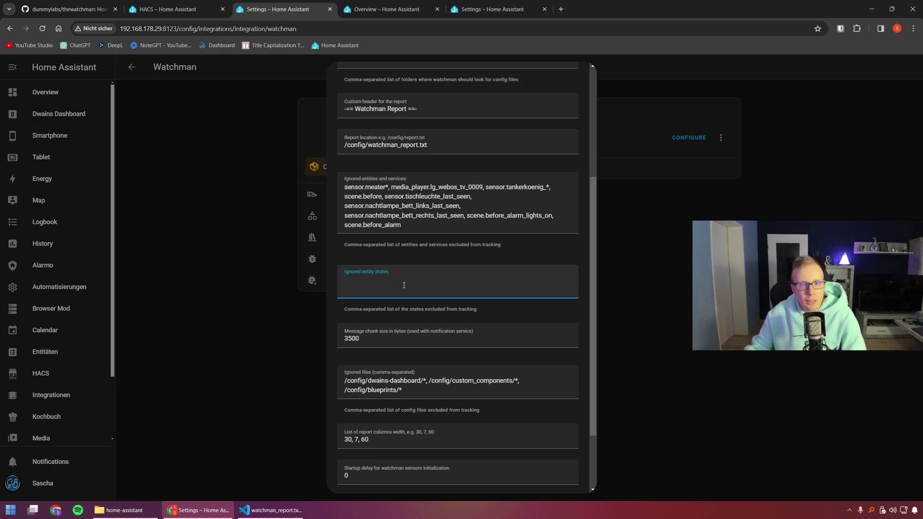
{"action": "scroll", "coordinate": [406, 279], "scroll_direction": "down", "scroll_amount": 1}
- Check watchman_report.txt in VS Code, then submit the Watchman options with friendly names
{"action": "key", "text": "alt+Tab"}
{"action": "double_click", "coordinate": [250, 109]}
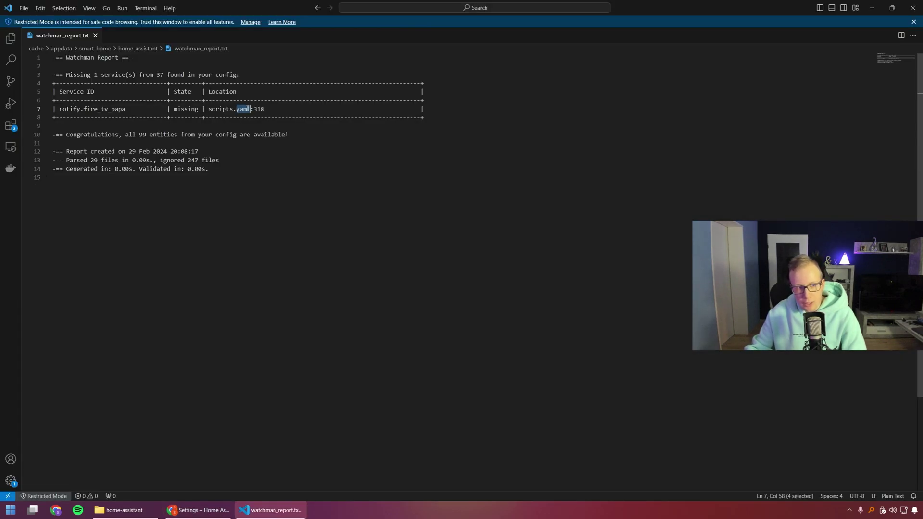
{"action": "key", "text": "alt+Tab"}
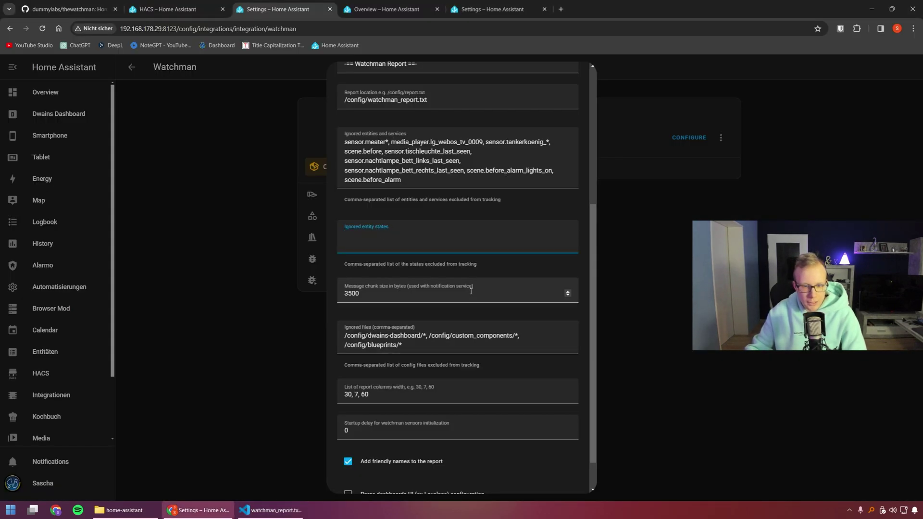
{"action": "scroll", "coordinate": [471, 292], "scroll_direction": "down", "scroll_amount": 1}
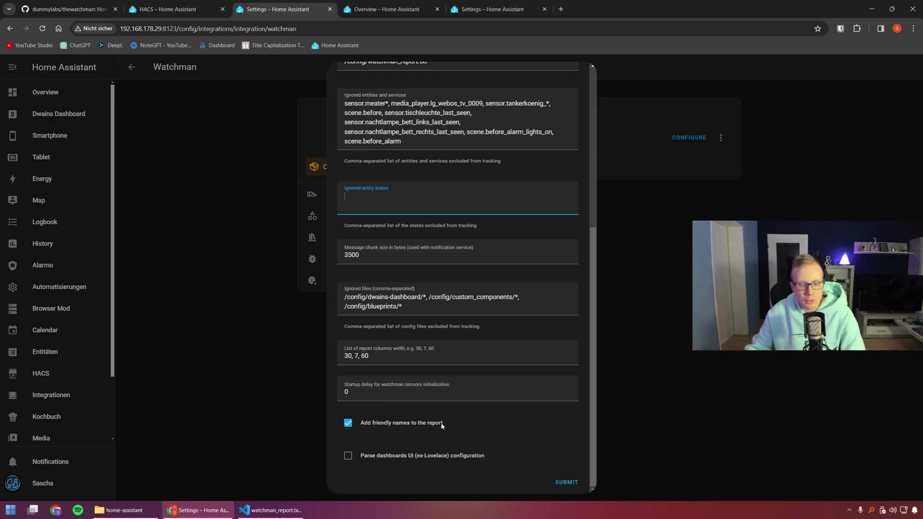
{"action": "left_click", "coordinate": [270, 510]}
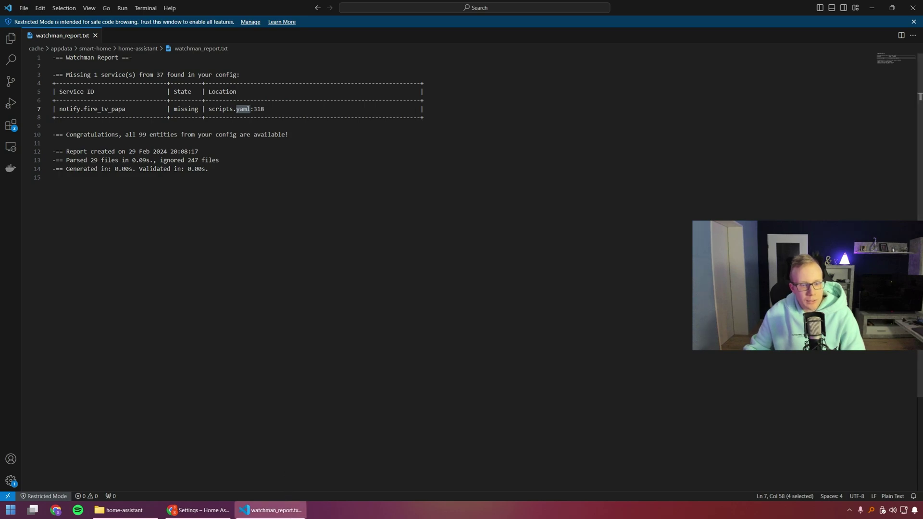
{"action": "key", "text": "alt+Tab"}
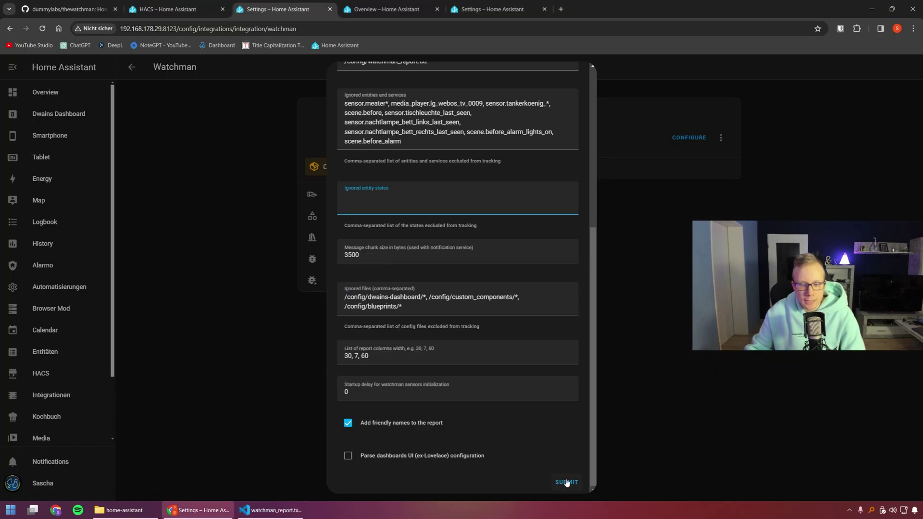
{"action": "left_click", "coordinate": [566, 482]}
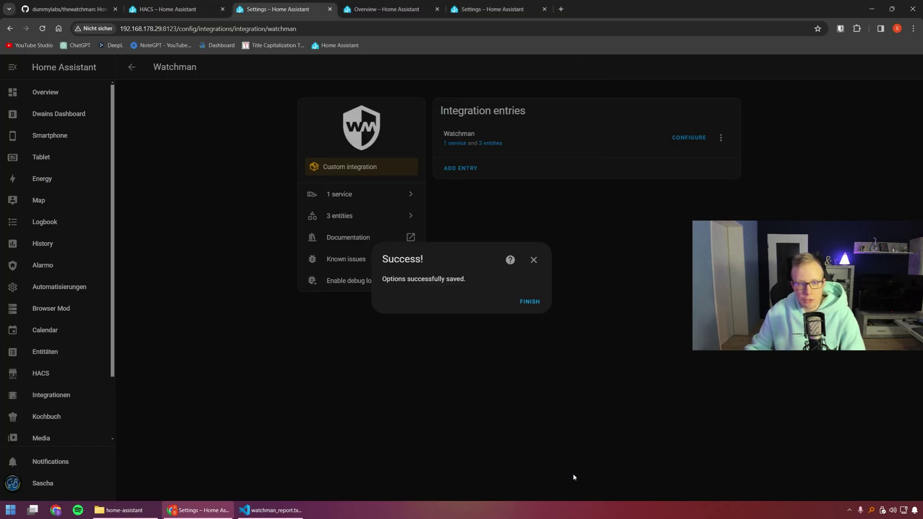
- Close the saved confirmation, view the Watchman device page, and go to the Overview dashboard
{"action": "left_click", "coordinate": [534, 303]}
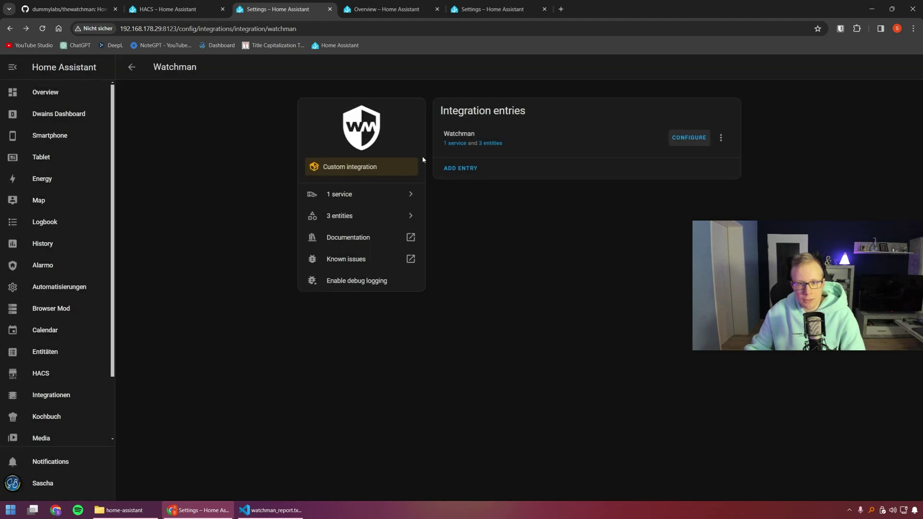
{"action": "left_click", "coordinate": [458, 144]}
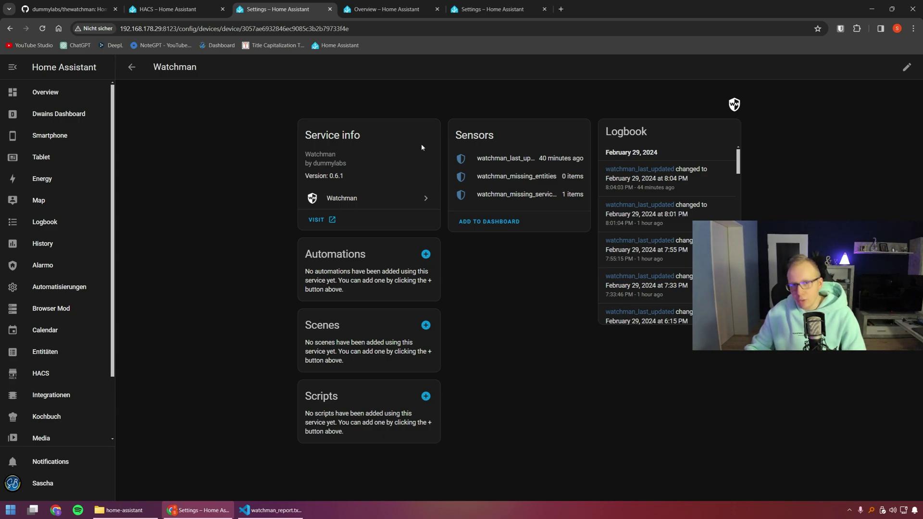
{"action": "left_click", "coordinate": [374, 14]}
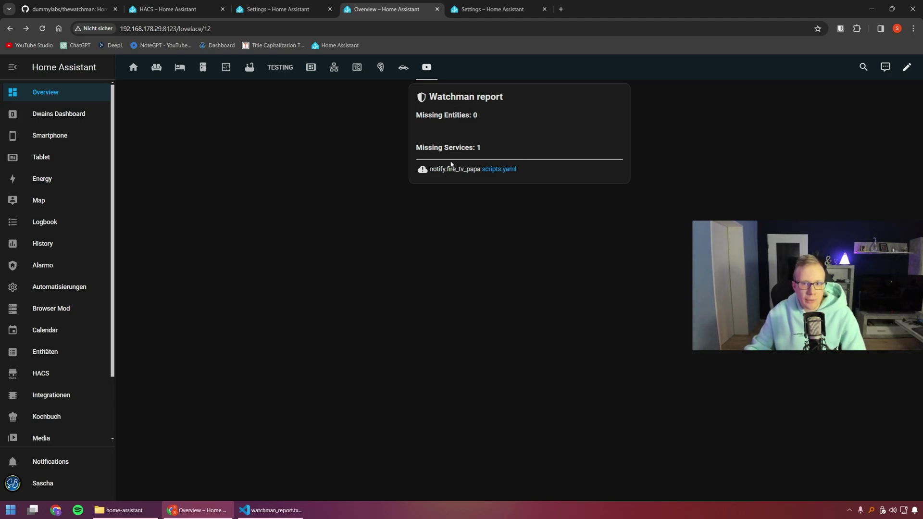
- Open the Watchman report card's Markdown template in edit mode, review it, and cancel unchanged
{"action": "left_click", "coordinate": [906, 67]}
{"action": "left_click", "coordinate": [612, 219]}
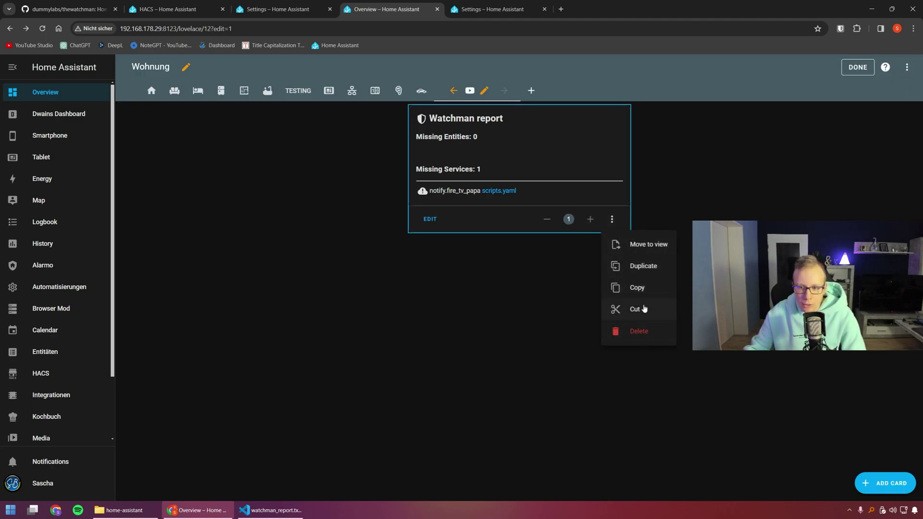
{"action": "left_click", "coordinate": [429, 219]}
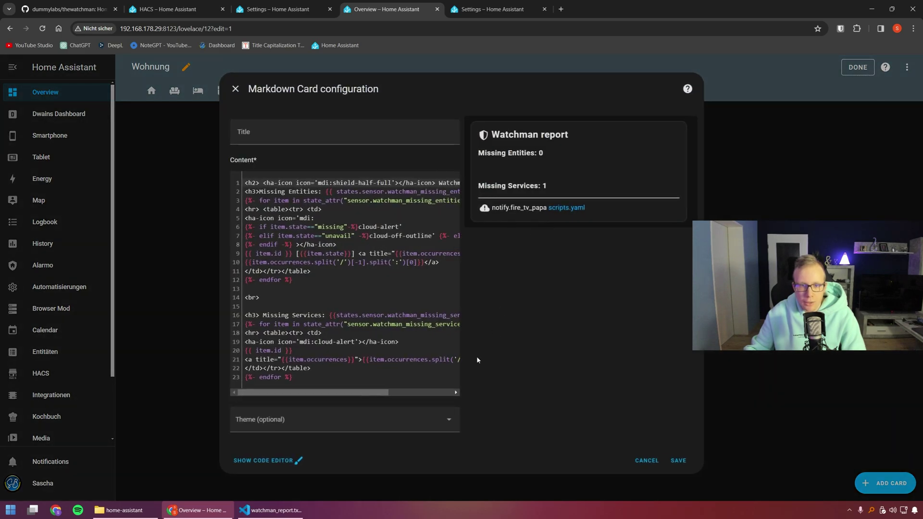
{"action": "scroll", "coordinate": [341, 398], "scroll_direction": "right", "scroll_amount": 1}
{"action": "scroll", "coordinate": [341, 398], "scroll_direction": "right", "scroll_amount": 5}
{"action": "scroll", "coordinate": [301, 381], "scroll_direction": "left", "scroll_amount": 6}
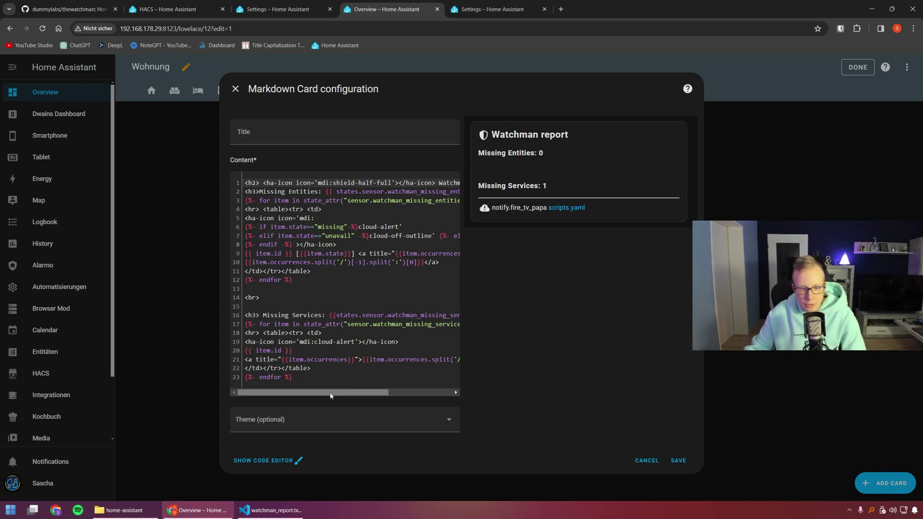
{"action": "scroll", "coordinate": [332, 395], "scroll_direction": "right", "scroll_amount": 1}
{"action": "scroll", "coordinate": [331, 396], "scroll_direction": "left", "scroll_amount": 1}
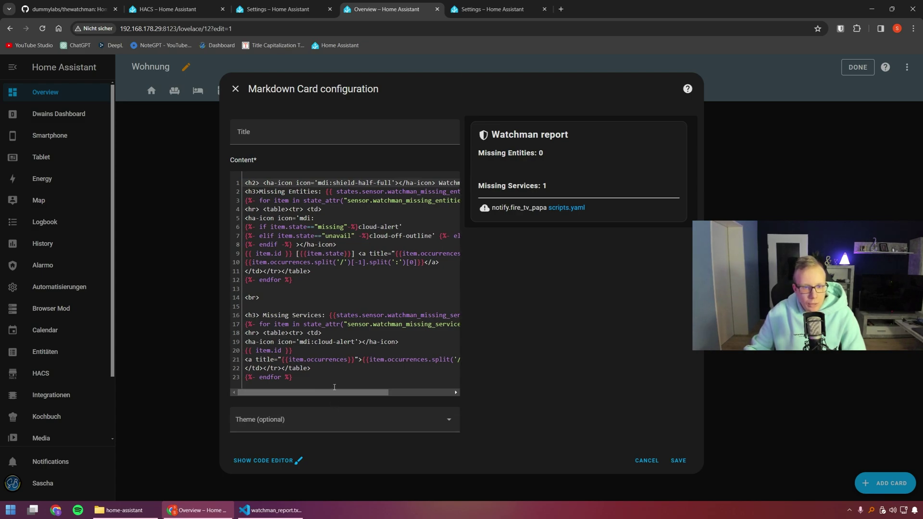
{"action": "left_click_drag", "start_coordinate": [337, 393], "coordinate": [259, 384]}
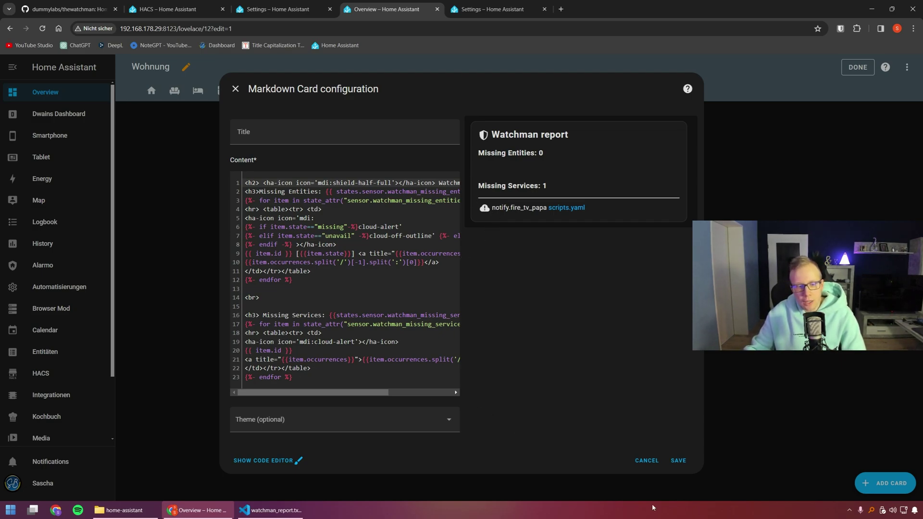
{"action": "left_click", "coordinate": [648, 460]}
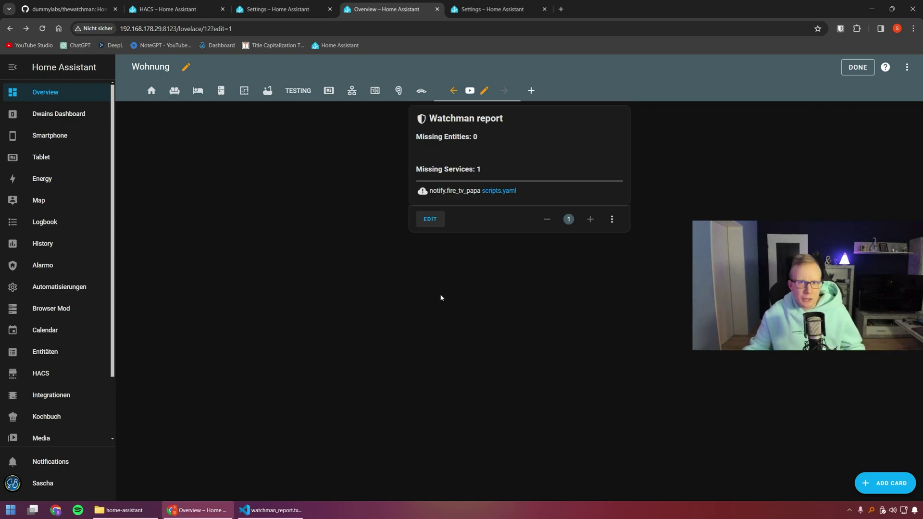
- Open the Report - Watchman automation and expand its 12:00 AM and first-of-month template triggers
{"action": "left_click", "coordinate": [500, 16]}
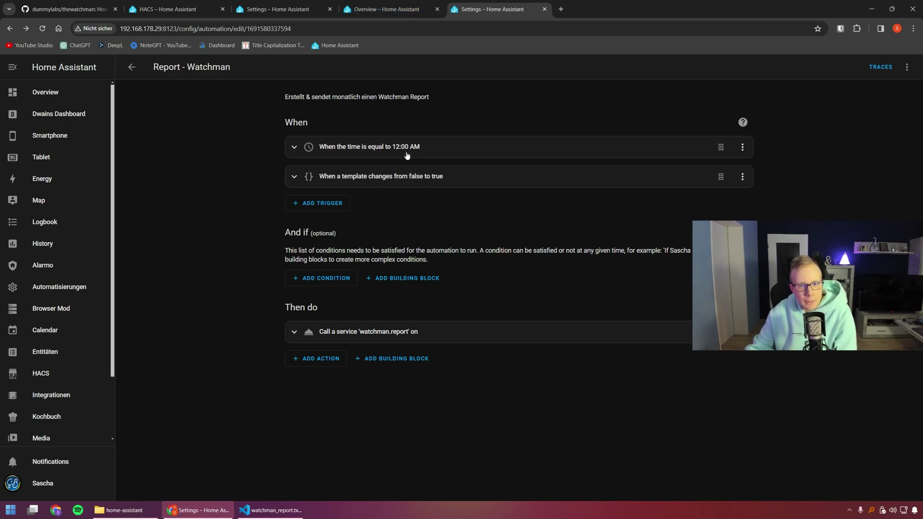
{"action": "left_click", "coordinate": [379, 150]}
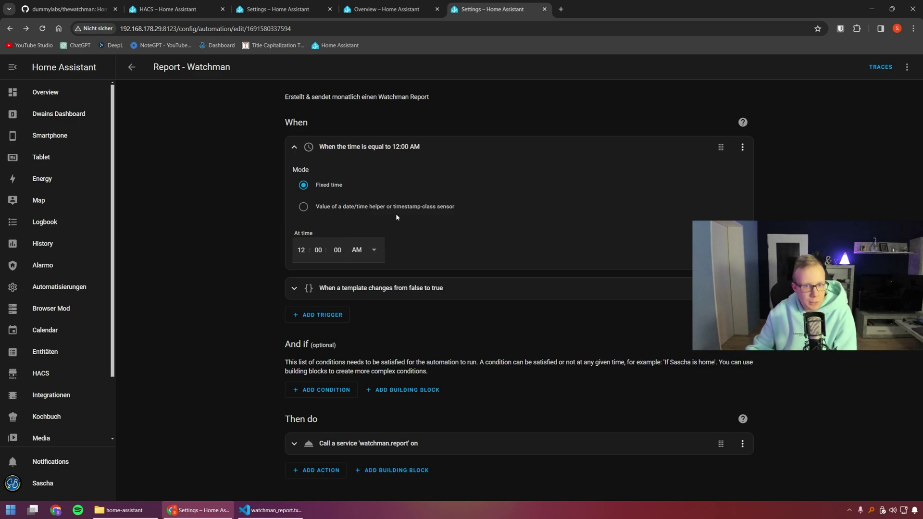
{"action": "left_click", "coordinate": [374, 293]}
{"action": "scroll", "coordinate": [377, 269], "scroll_direction": "down", "scroll_amount": 1}
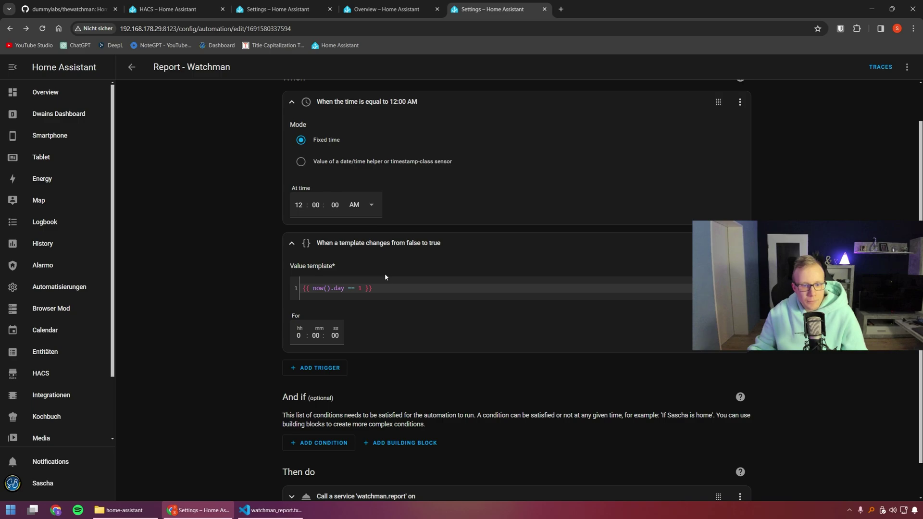
{"action": "scroll", "coordinate": [384, 273], "scroll_direction": "down", "scroll_amount": 1}
- Expand the watchman.report action and check which service it calls
{"action": "left_click", "coordinate": [340, 455]}
{"action": "scroll", "coordinate": [348, 388], "scroll_direction": "down", "scroll_amount": 5}
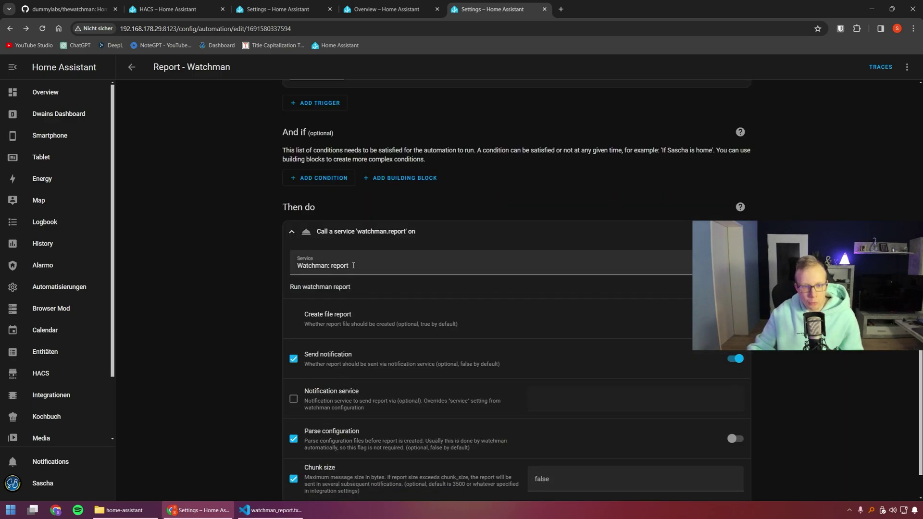
{"action": "scroll", "coordinate": [378, 274], "scroll_direction": "down", "scroll_amount": 1}
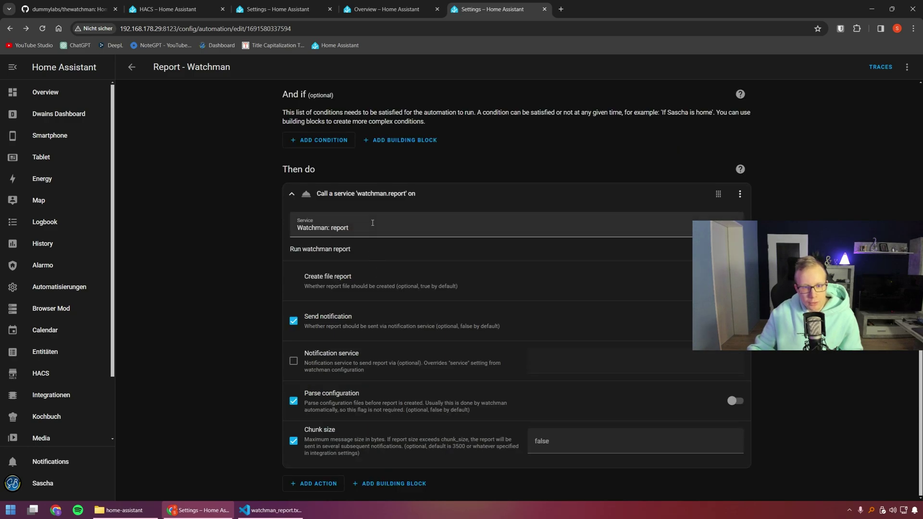
{"action": "left_click", "coordinate": [375, 227]}
{"action": "key", "text": "Escape"}
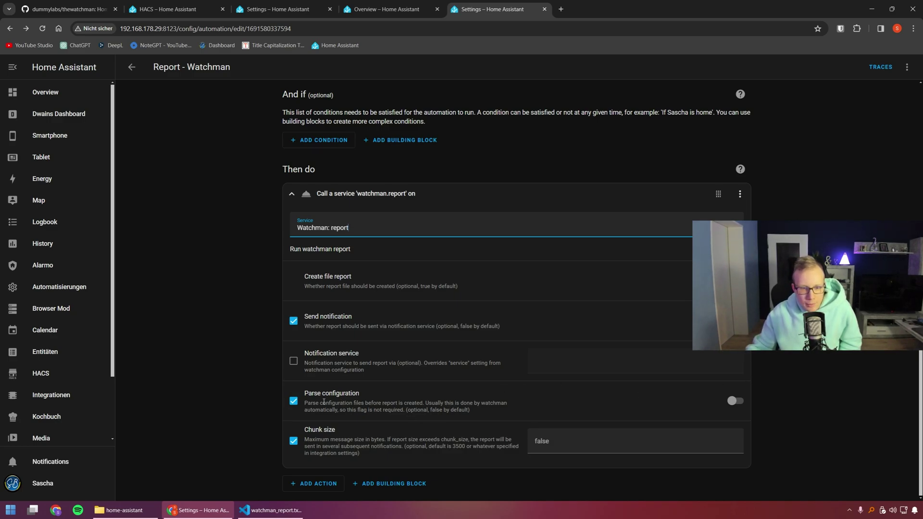
- Show the watchman.report action as YAML and select its six lines, including parse_config false
{"action": "left_click", "coordinate": [739, 194]}
{"action": "left_click", "coordinate": [762, 397]}
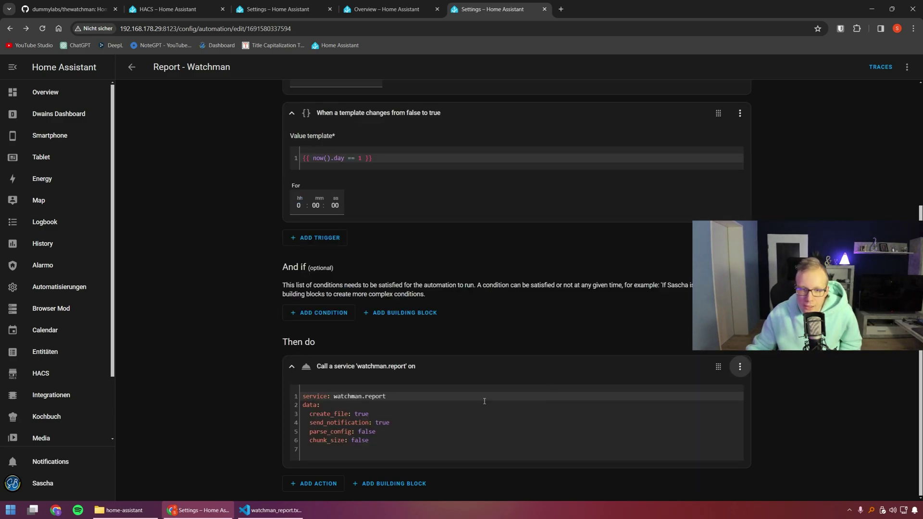
{"action": "double_click", "coordinate": [366, 432]}
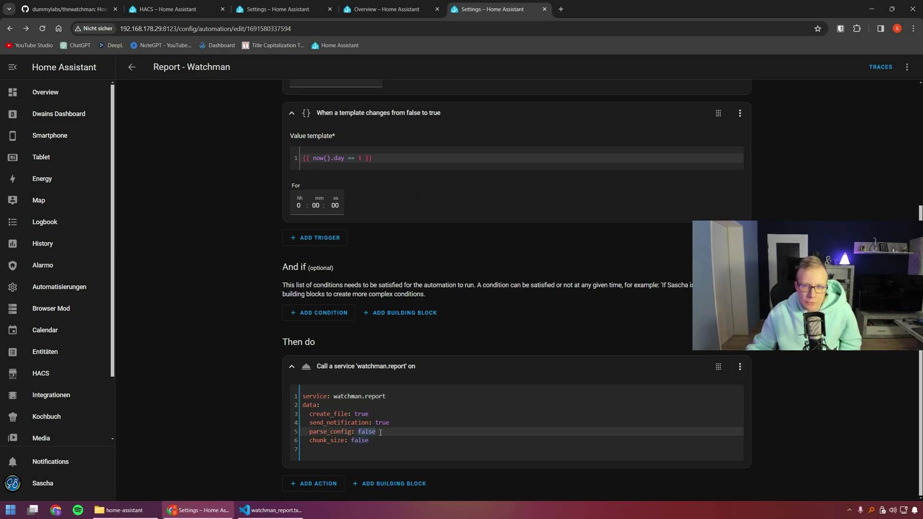
{"action": "left_click", "coordinate": [336, 449]}
{"action": "left_click_drag", "start_coordinate": [336, 449], "coordinate": [288, 400]}
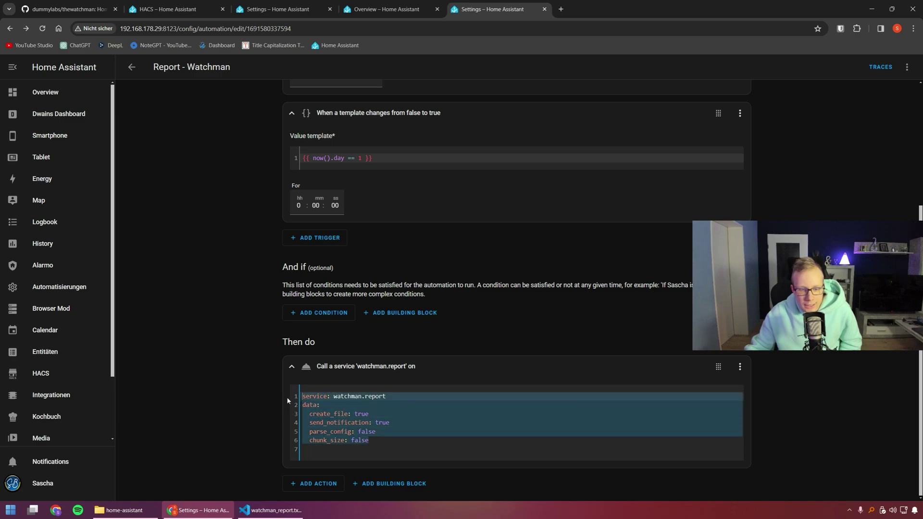
{"action": "left_click", "coordinate": [396, 437]}
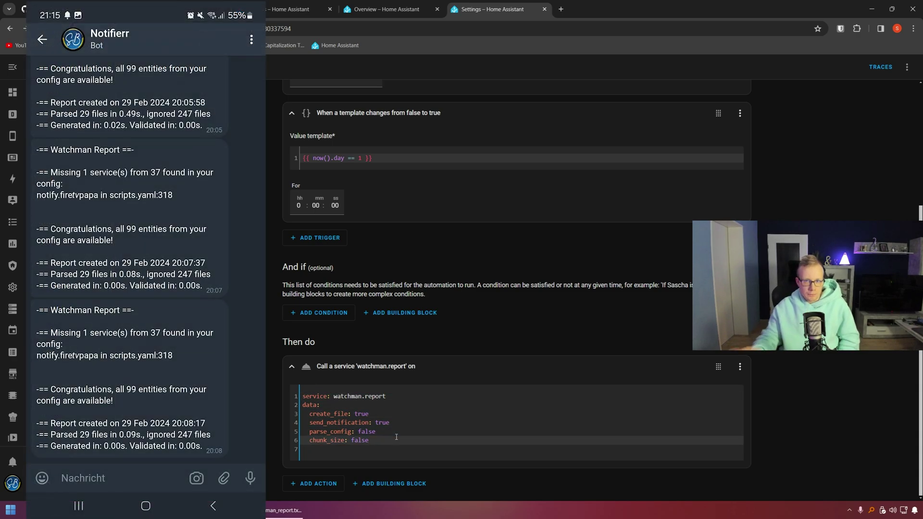